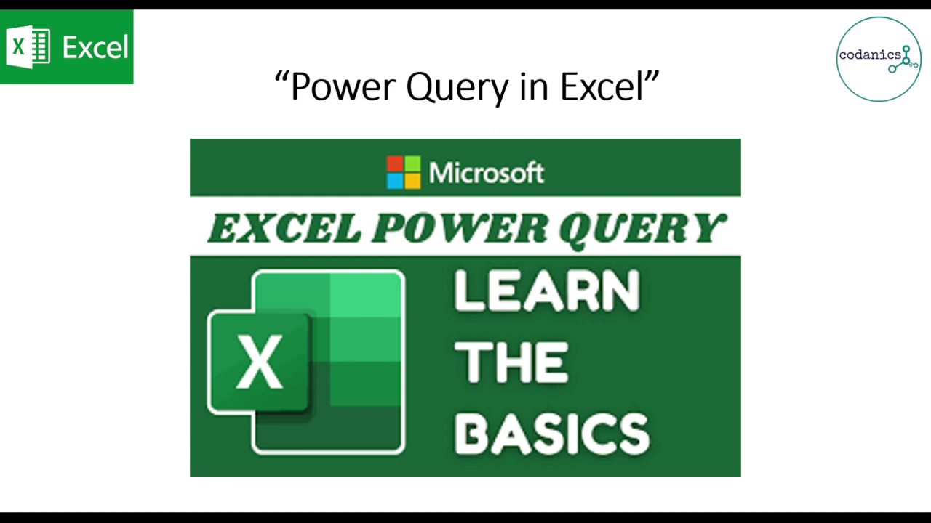
Advance from the title image to the 'Power Query In Excel' slide defining Power Query.
key(Right)
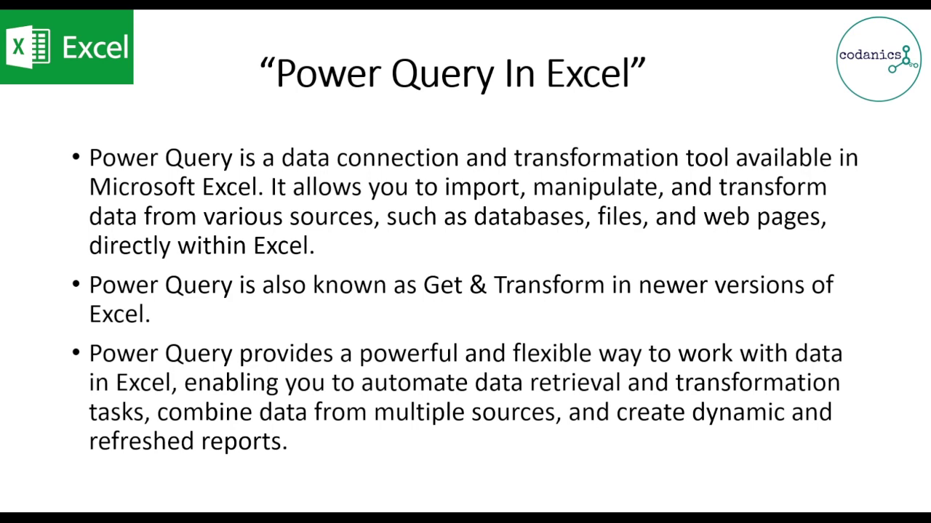
Show the 'Power Query Solutions' slide listing six kinds of data tasks.
key(Right)
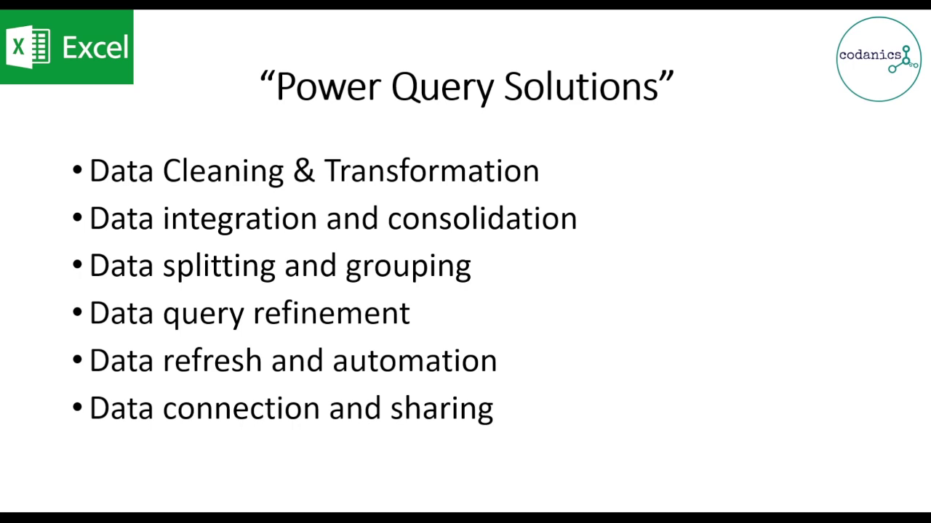
Advance the slideshow to the 'Power Query Demo' slide.
key(Right)
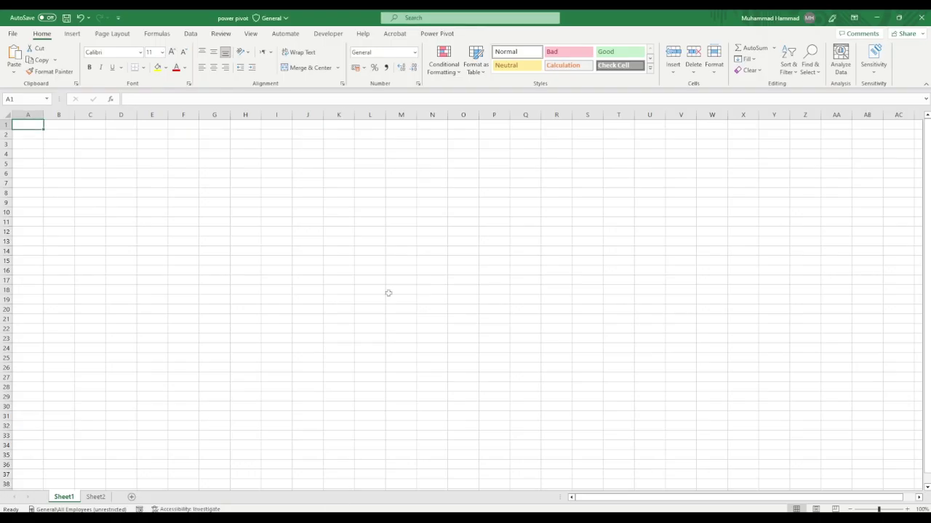
Start a folder data import via Data > Get Data > From File > From Folder.
click(192, 35)
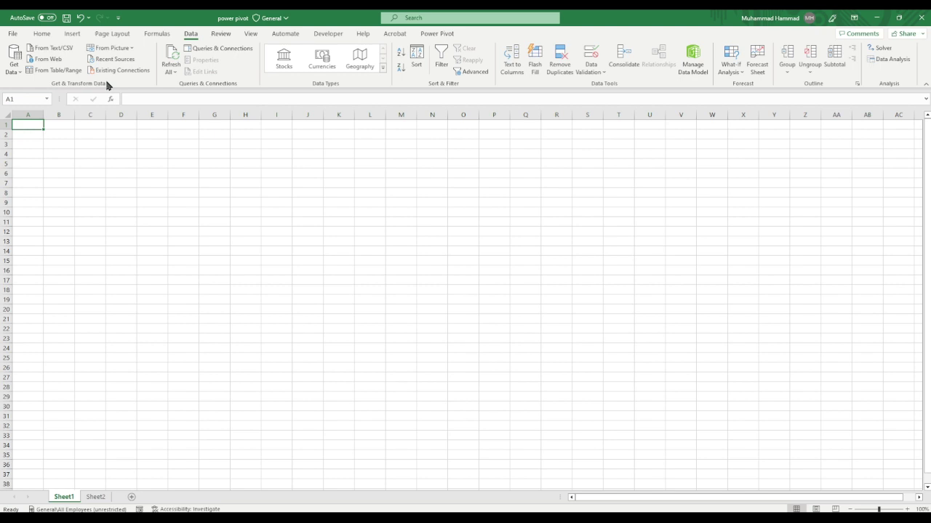
click(14, 72)
mouse_move(43, 91)
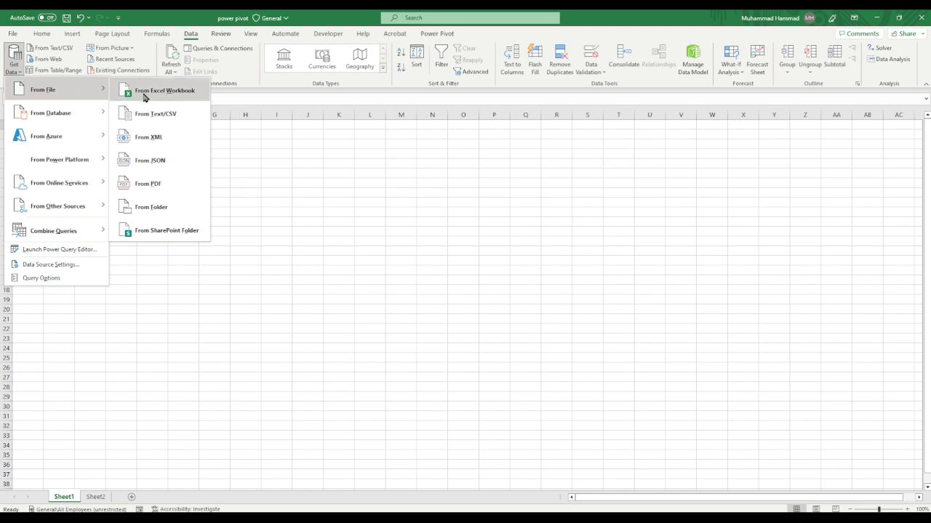
click(150, 208)
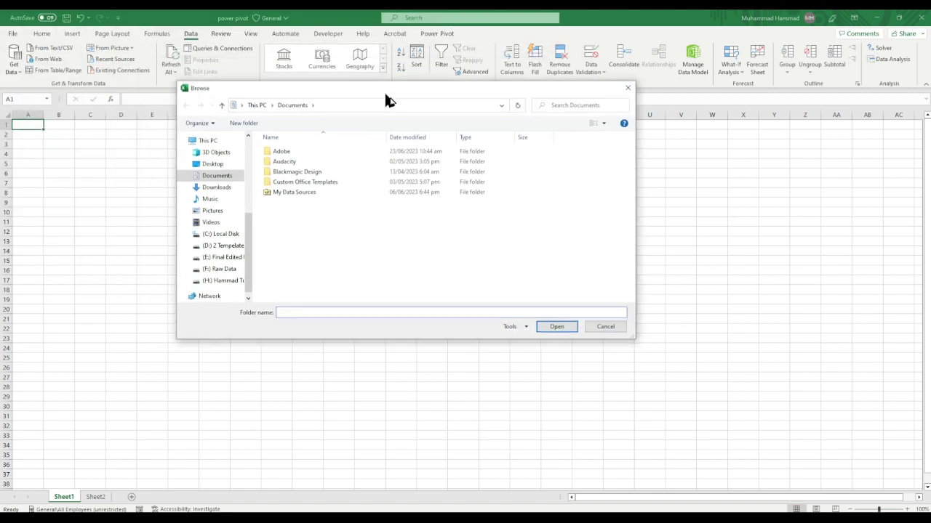
Choose H:\CODANICS\Excel for codanics\New folder as the source folder.
drag(212, 27, 410, 121)
click(251, 304)
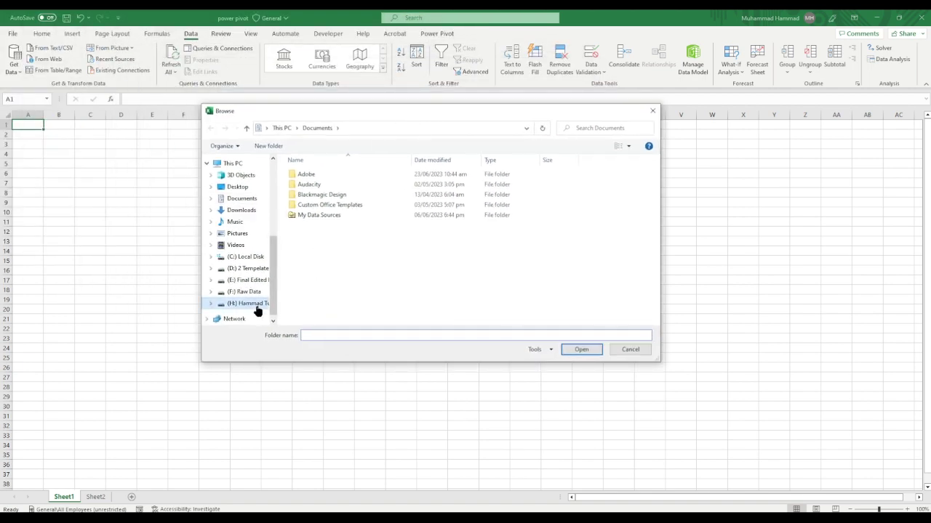
double_click(312, 180)
double_click(325, 188)
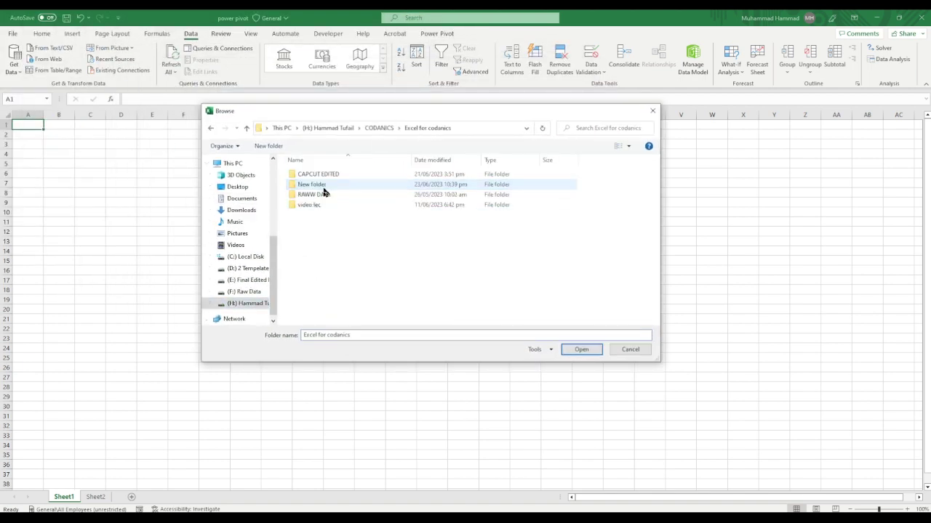
click(324, 187)
double_click(325, 187)
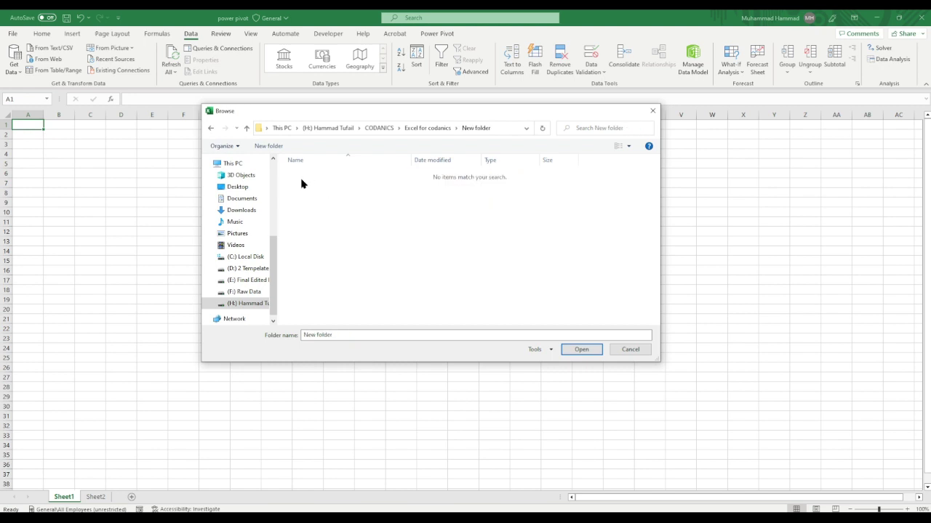
click(572, 350)
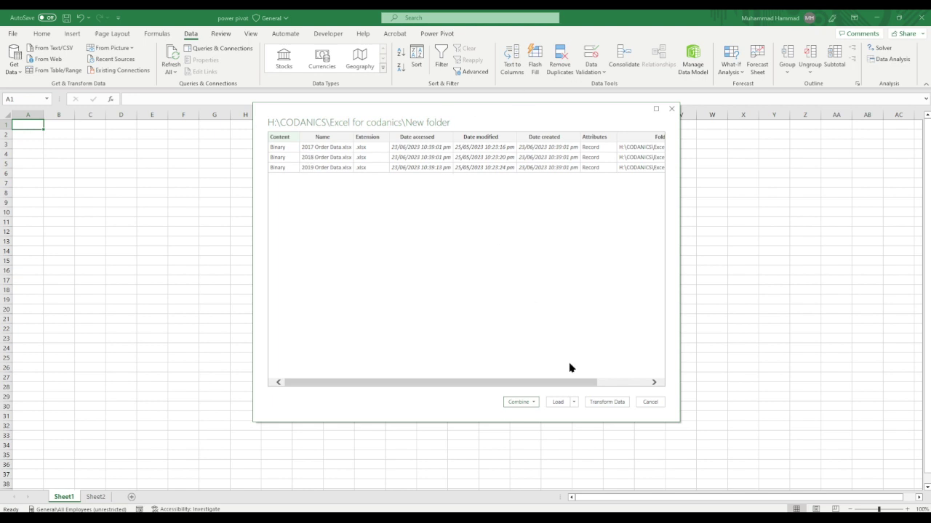
Review the Combine and Load options for the three Order Data files, ending on Combine.
click(531, 404)
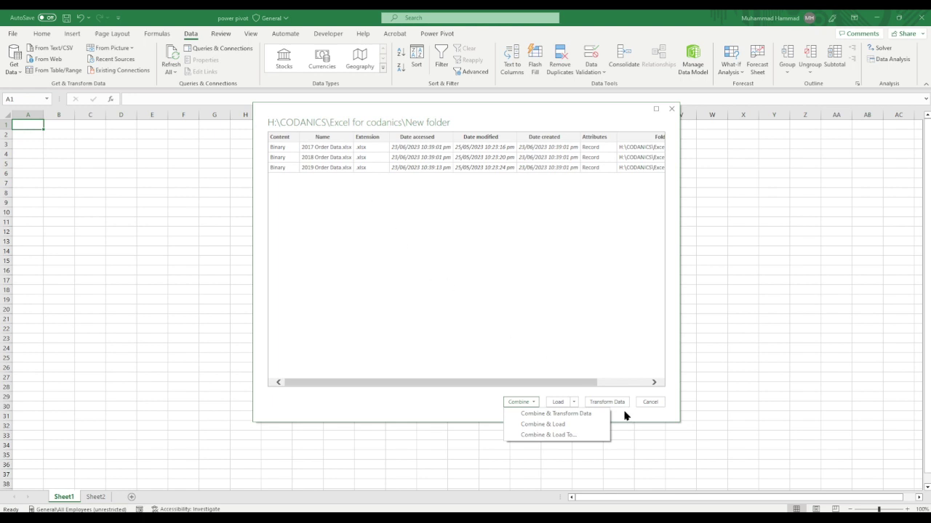
click(562, 373)
click(574, 403)
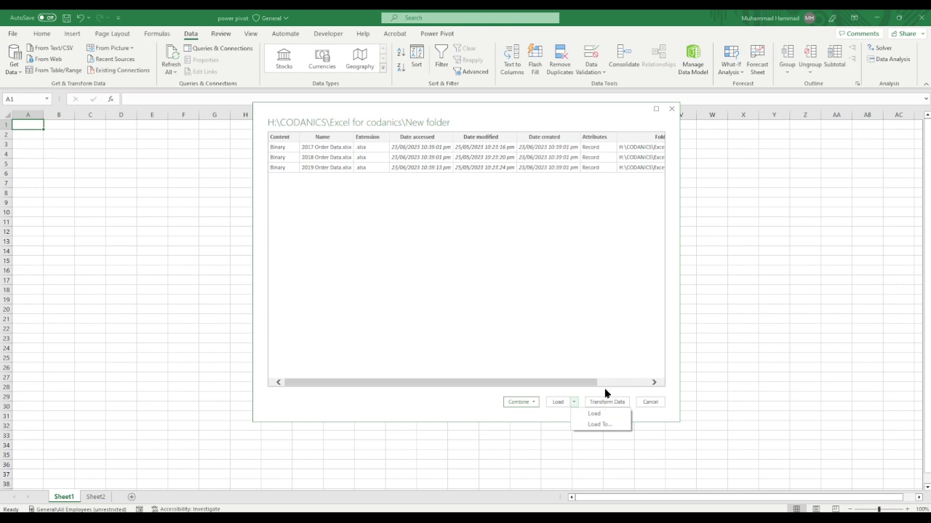
click(606, 401)
click(531, 402)
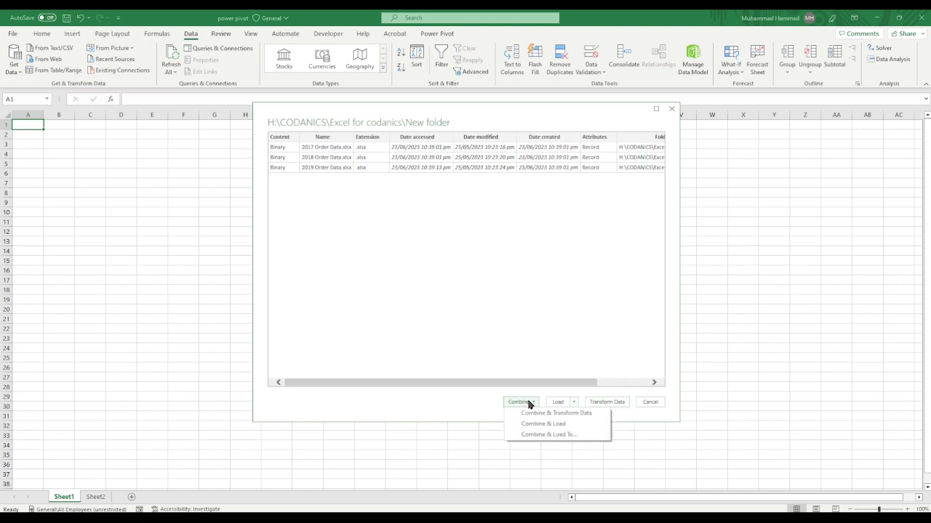
Combine and edit the files using the first file's Order Data sheet as the sample.
click(590, 415)
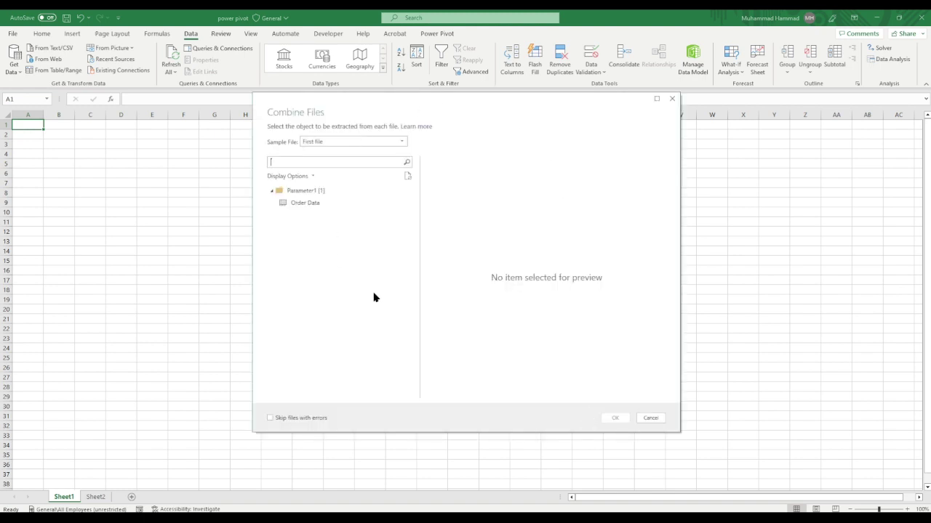
click(361, 144)
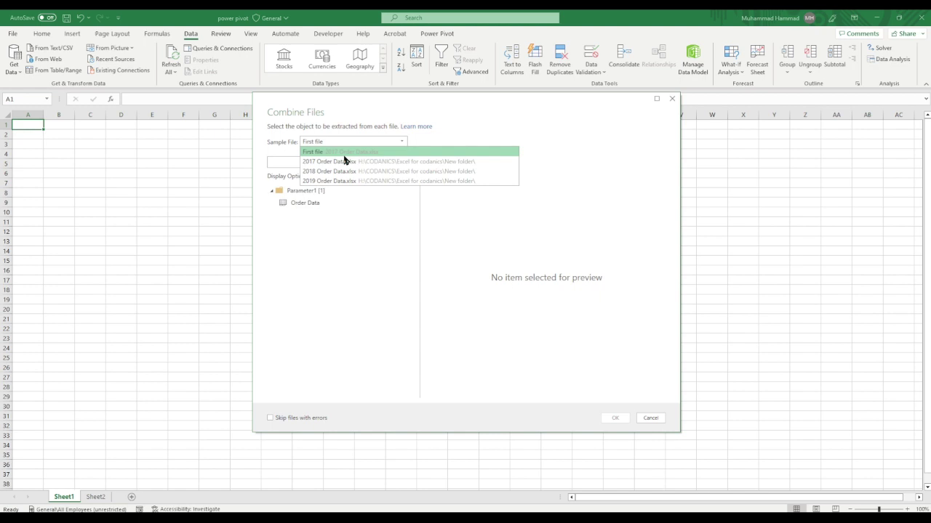
click(349, 152)
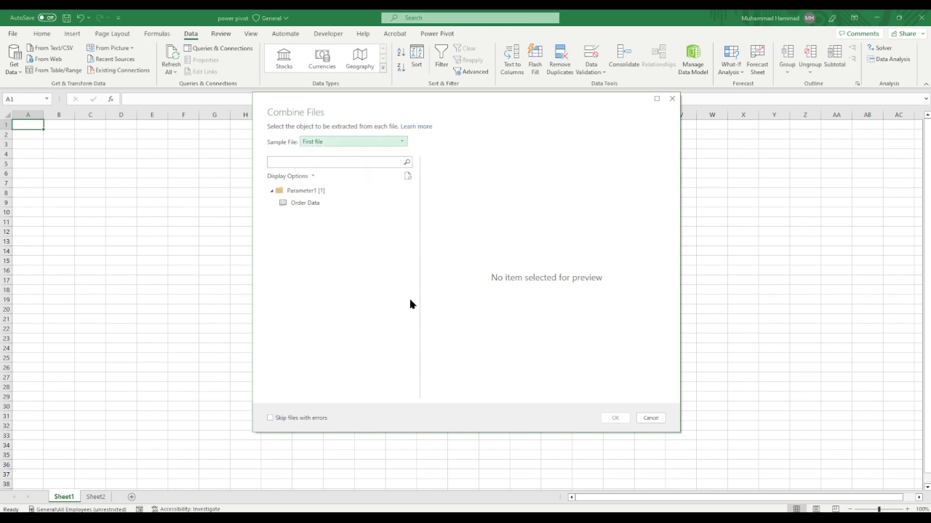
click(315, 204)
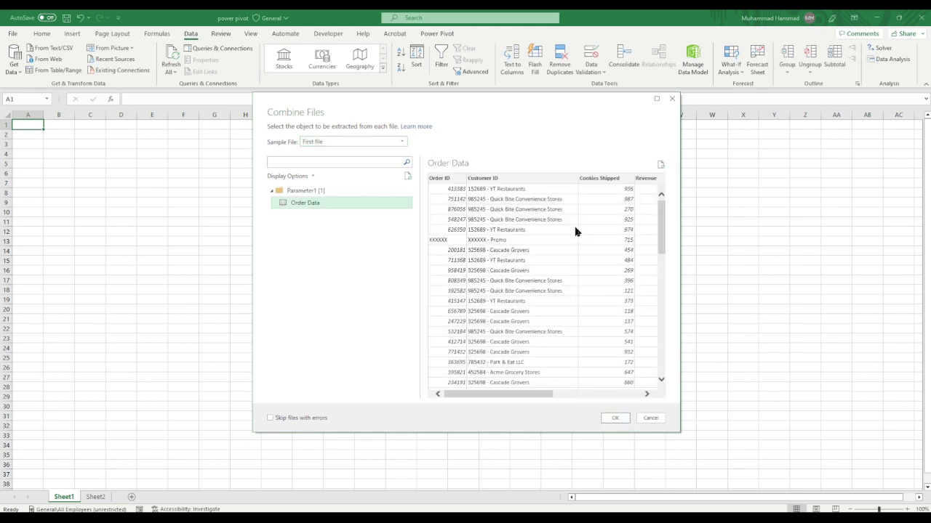
scroll(578, 231, down, 5)
scroll(576, 232, down, 6)
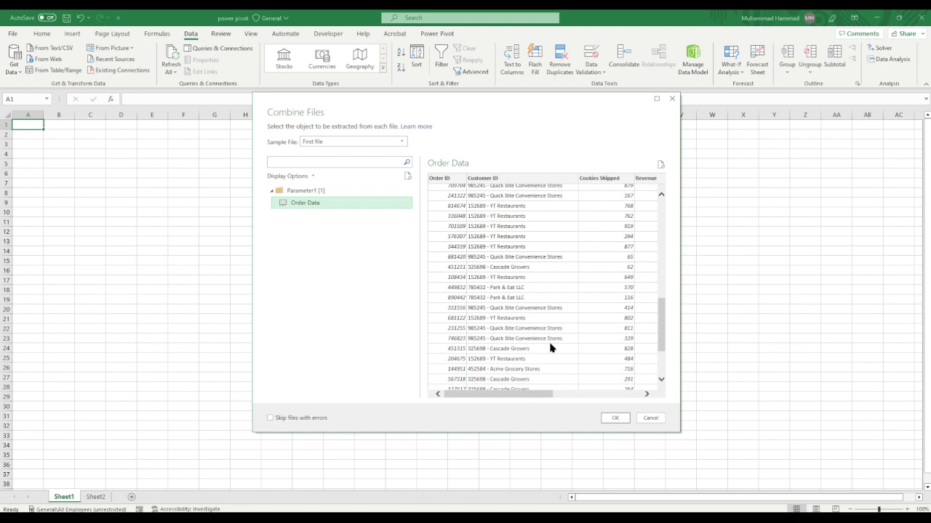
click(619, 419)
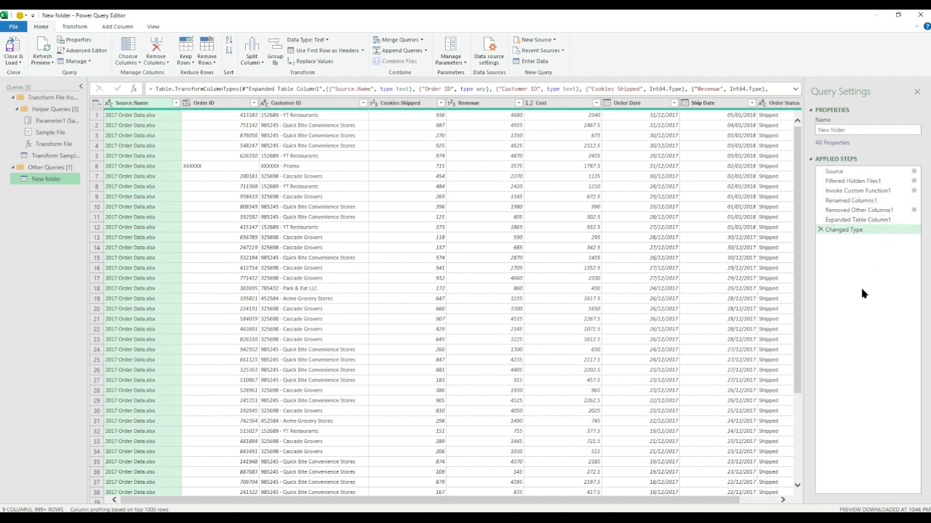
Select the 'XXXXXX' value in row 6 of the Order ID column.
click(187, 167)
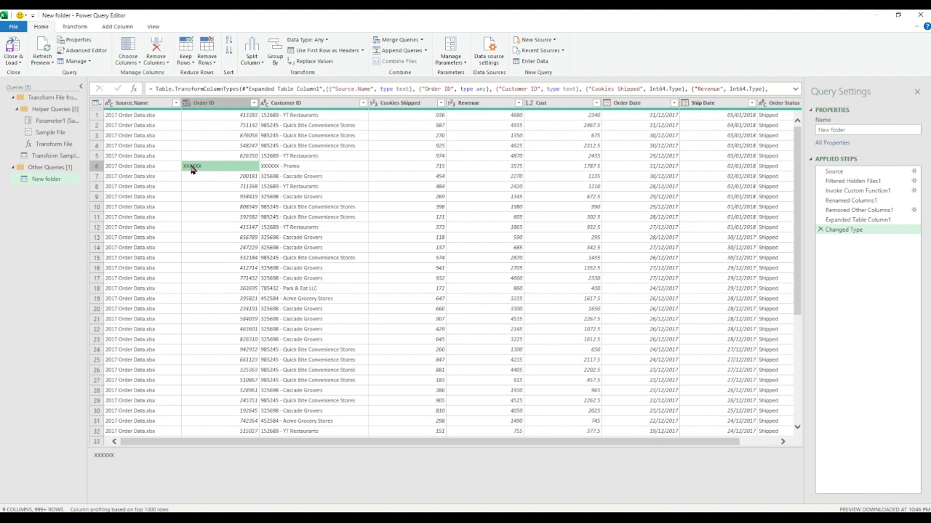
Filter the Order ID column to exclude the 'XXXXXX' rows.
click(254, 103)
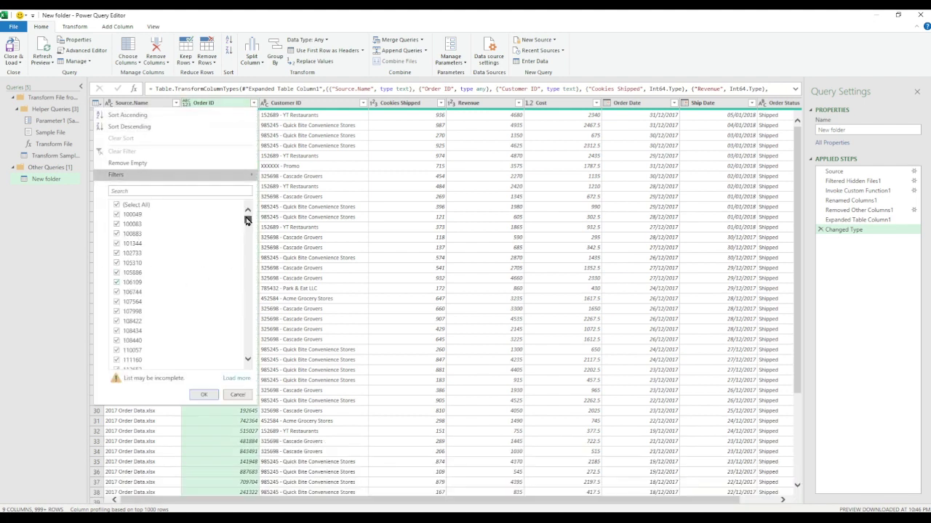
drag(248, 221, 248, 350)
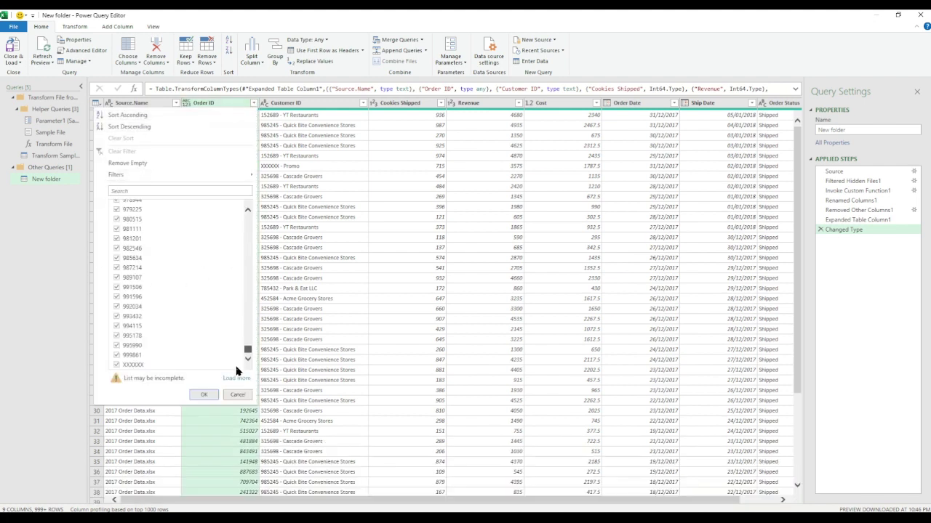
click(116, 365)
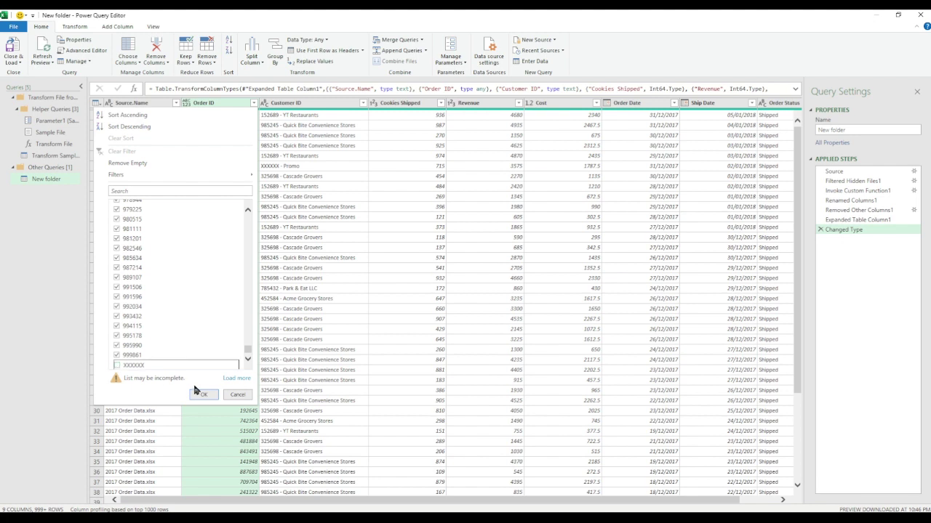
click(203, 395)
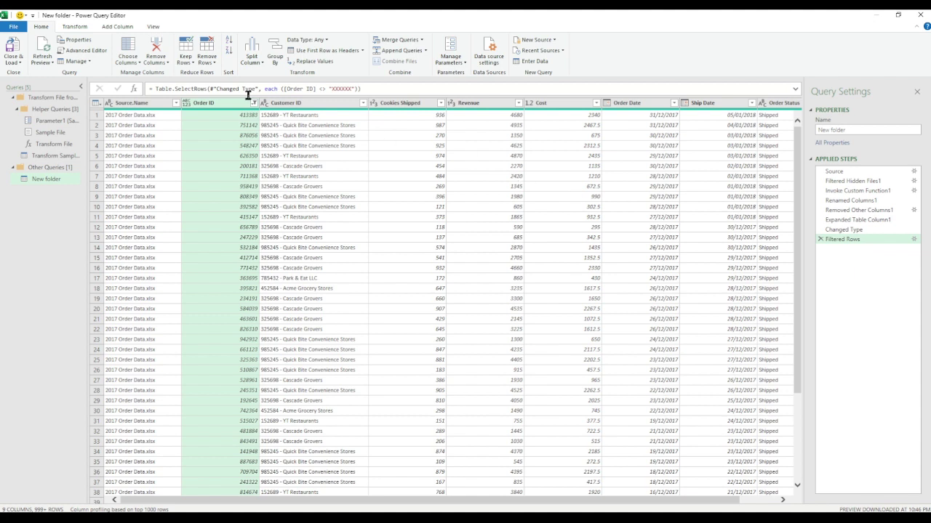
Select the Source.Name, Order ID and Customer ID columns in turn.
click(132, 107)
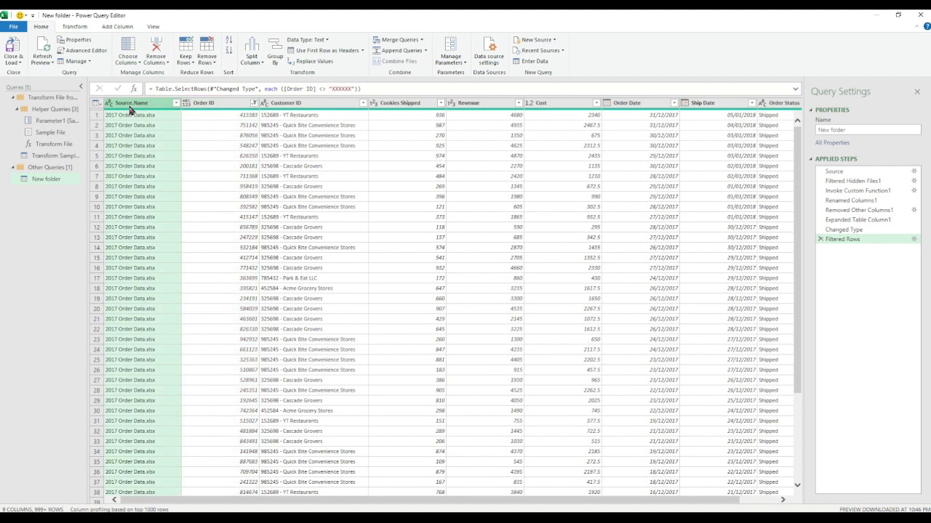
click(227, 106)
click(311, 104)
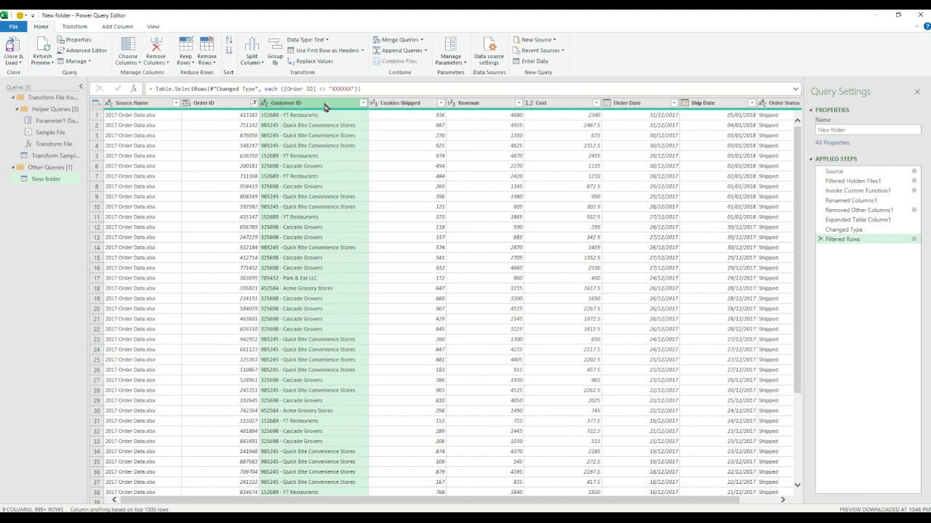
Split Customer ID by the '-' delimiter at each occurrence into Customer ID.1 and Customer ID.2.
right_click(293, 106)
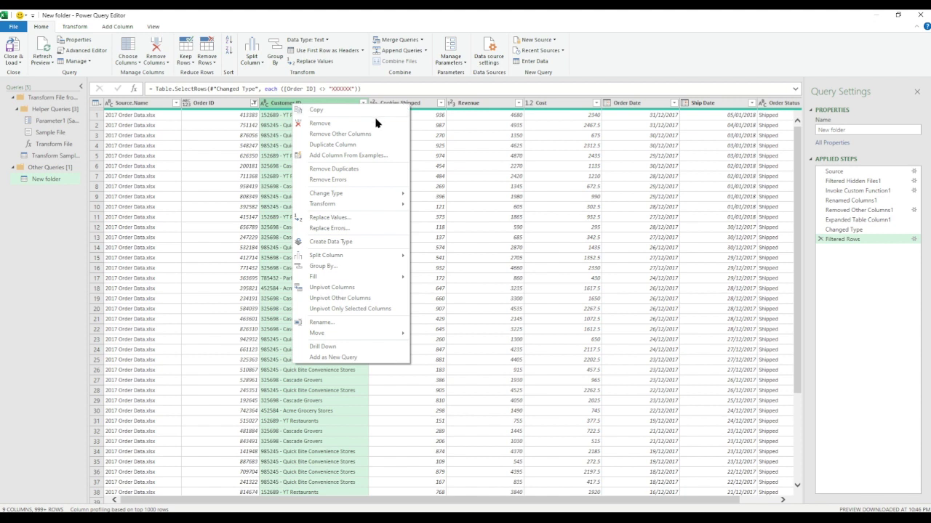
mouse_move(349, 260)
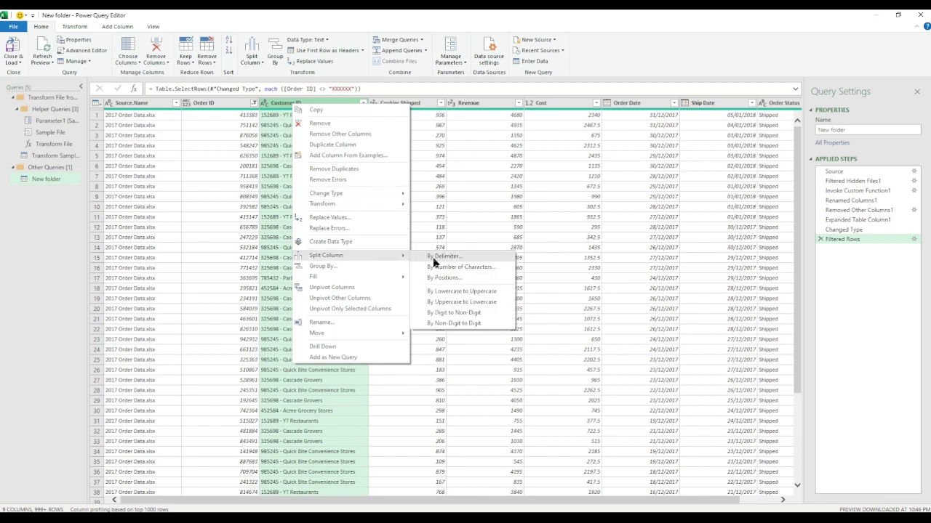
click(460, 258)
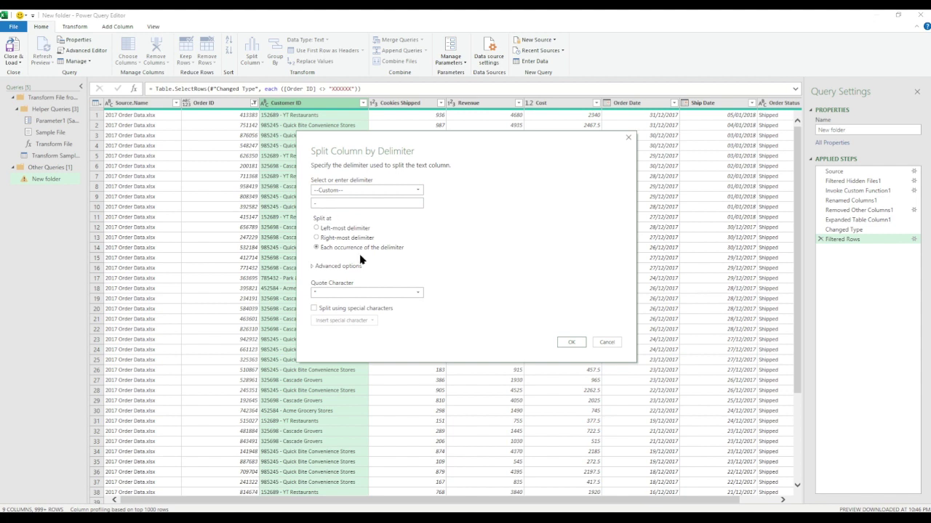
click(574, 343)
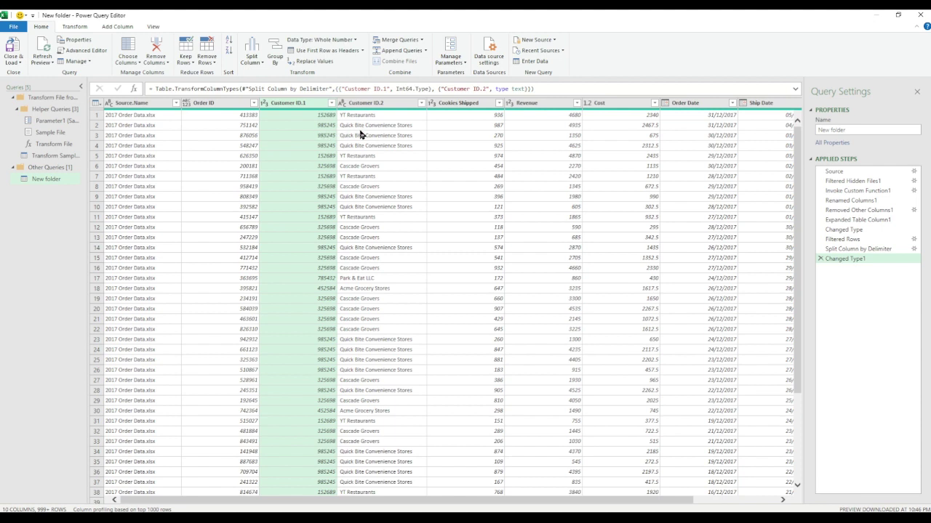
Rename Customer ID.1 to 'Customer ID' and Customer ID.2 to 'Customer name', then check both data types.
double_click(312, 103)
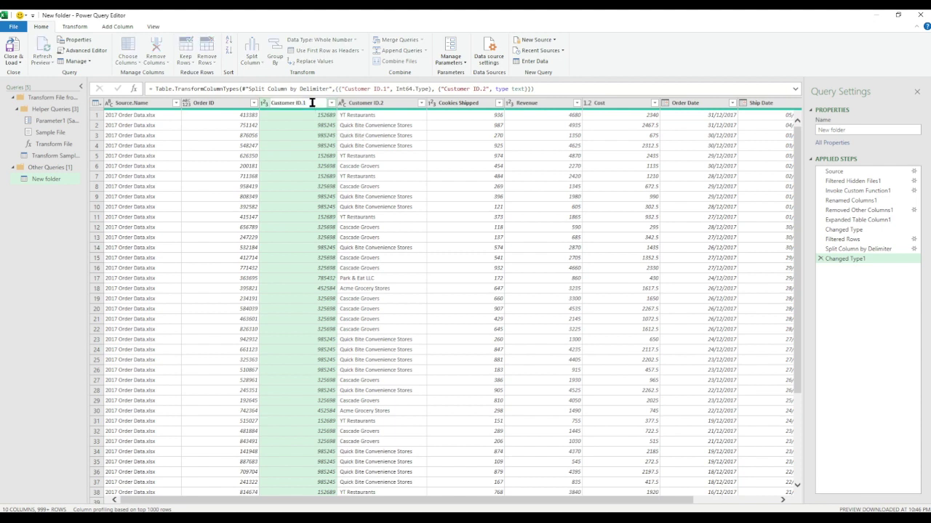
key(BackSpace)
key(BackSpace)
key(Return)
double_click(392, 102)
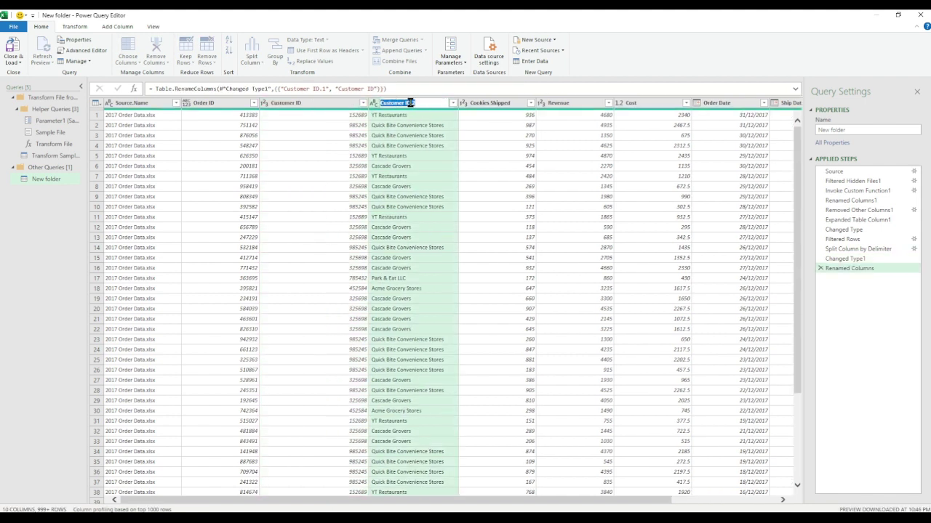
click(417, 102)
key(BackSpace)
key(BackSpace)
key(BackSpace)
text(ame)
key(Return)
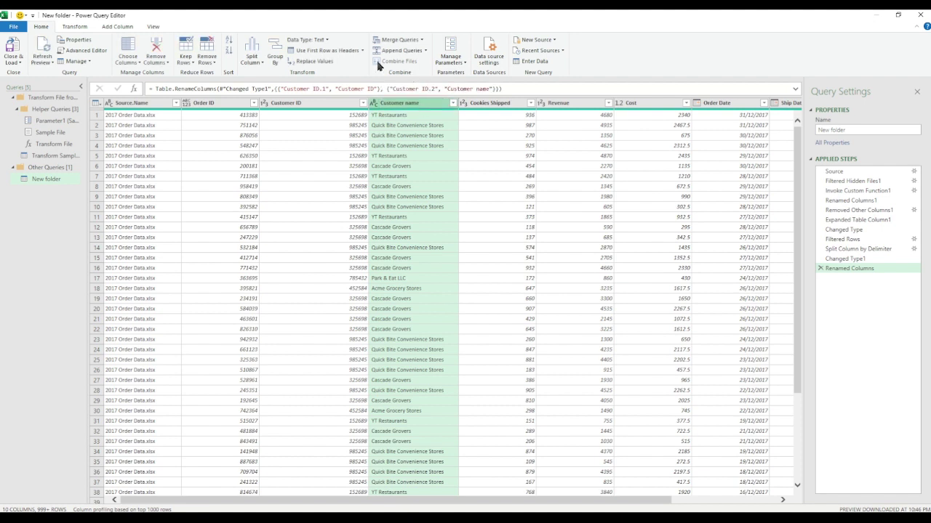
click(322, 105)
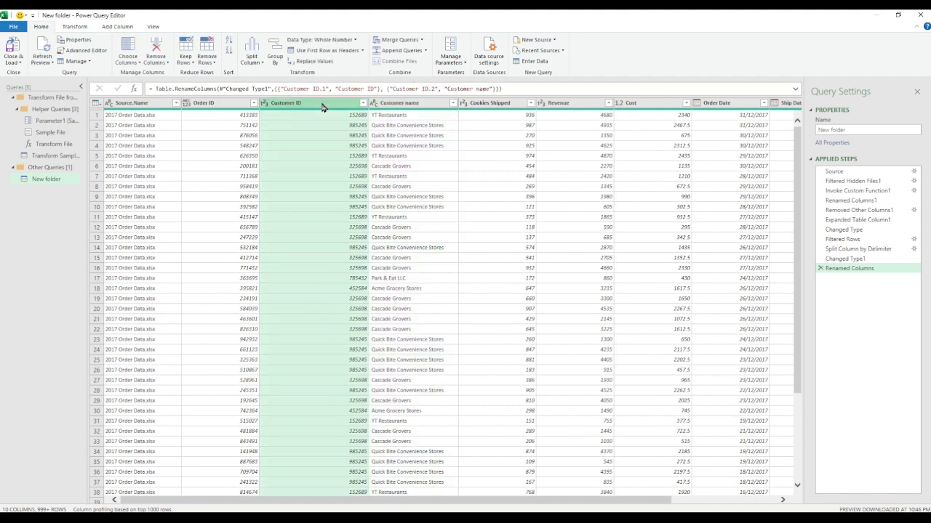
click(418, 106)
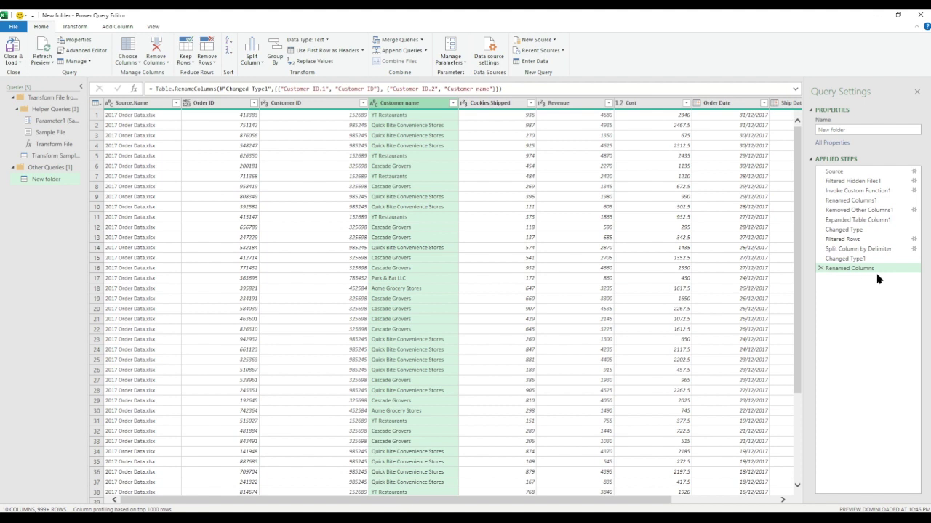
Add a Subtraction column computing each order's Revenue minus Cost.
drag(400, 501, 506, 501)
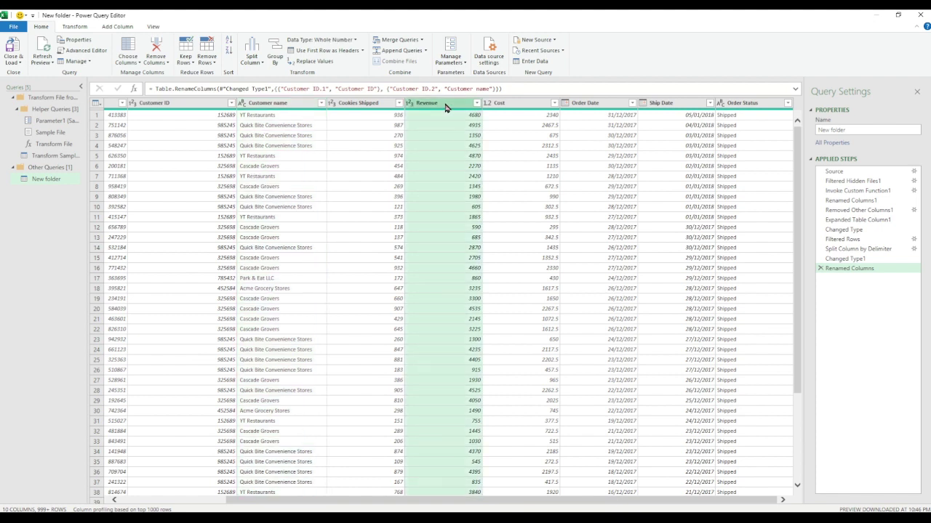
ctrl+click(522, 104)
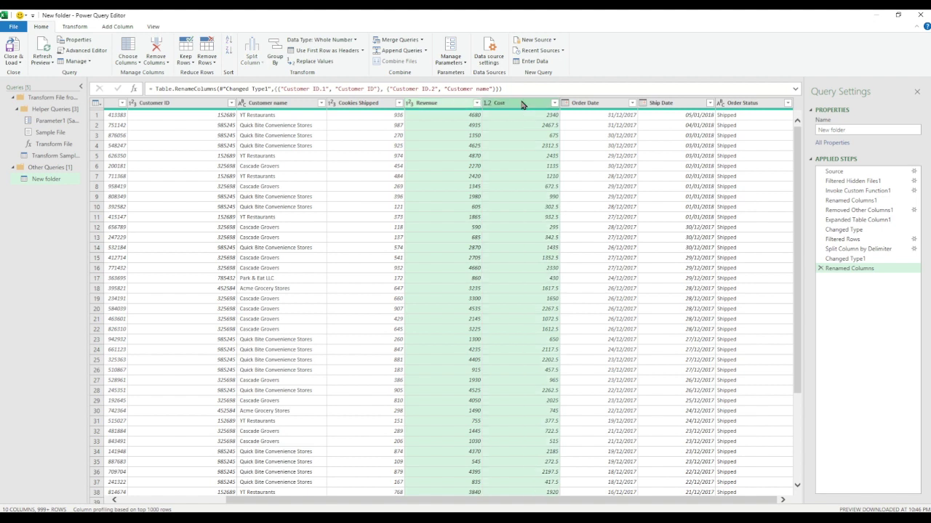
click(120, 27)
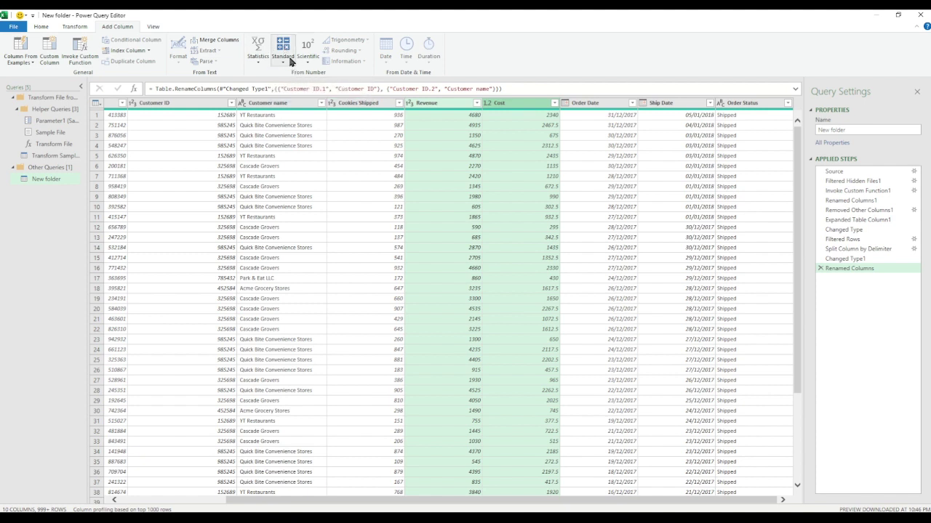
click(285, 57)
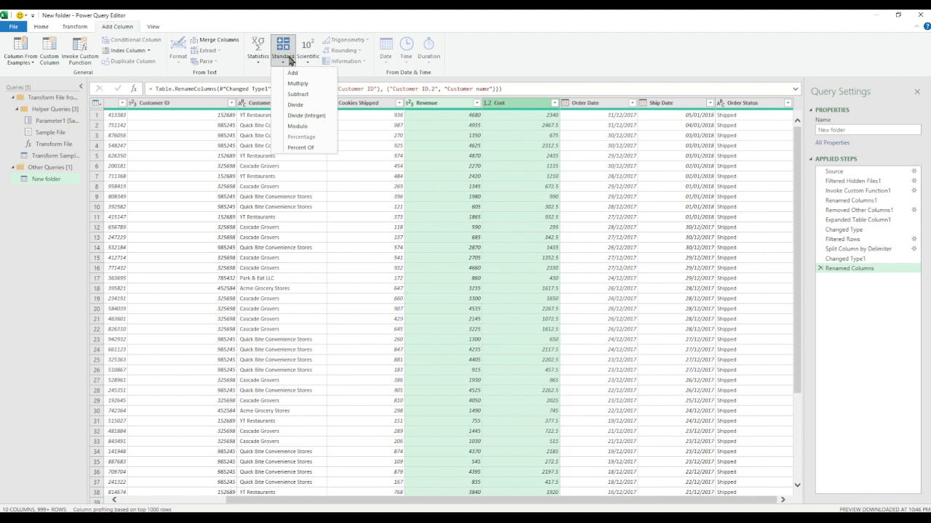
click(298, 94)
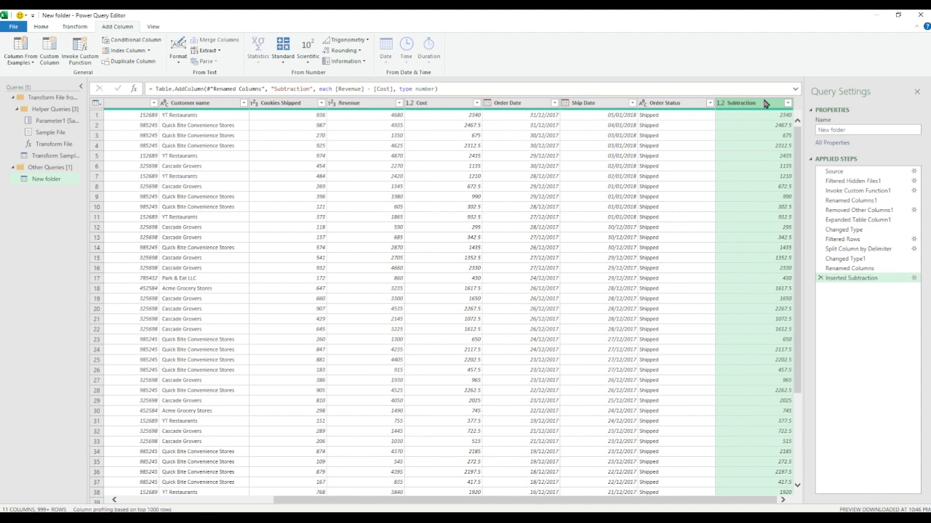
Move the Subtraction column right after Cost and rename it Profit.
drag(769, 109, 529, 104)
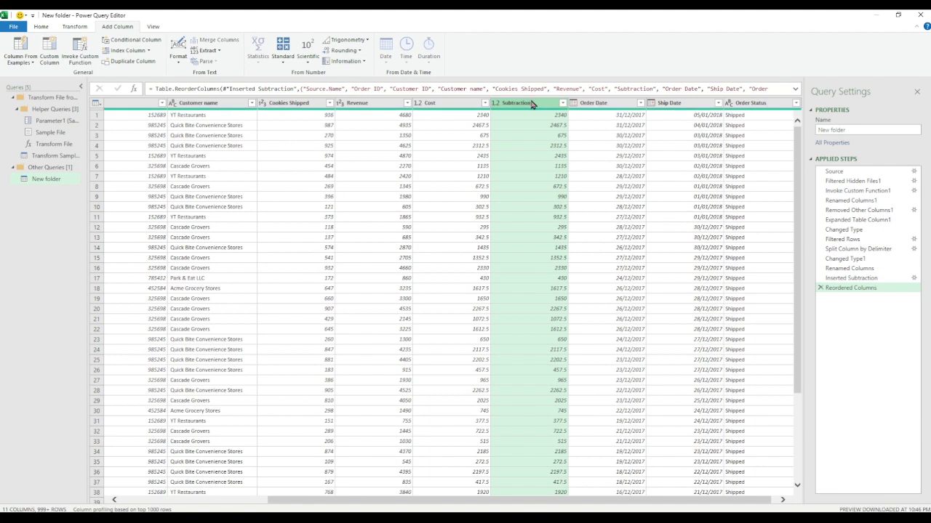
double_click(531, 104)
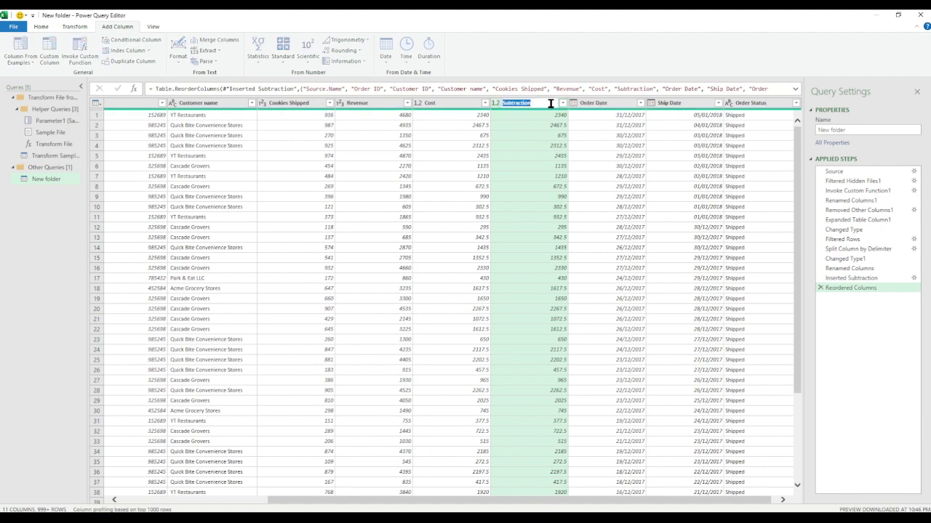
text(Profit)
key(Return)
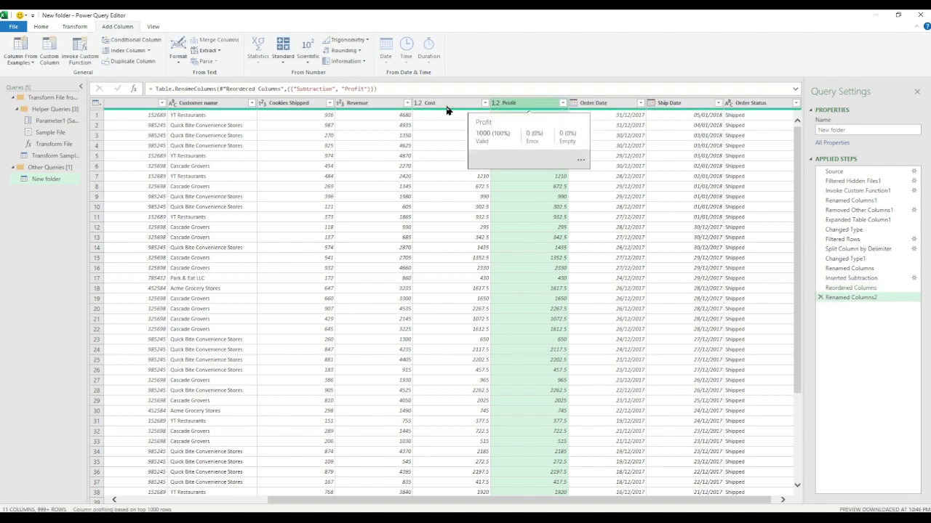
Change the Revenue, Cost and Profit columns to the Currency type.
click(367, 106)
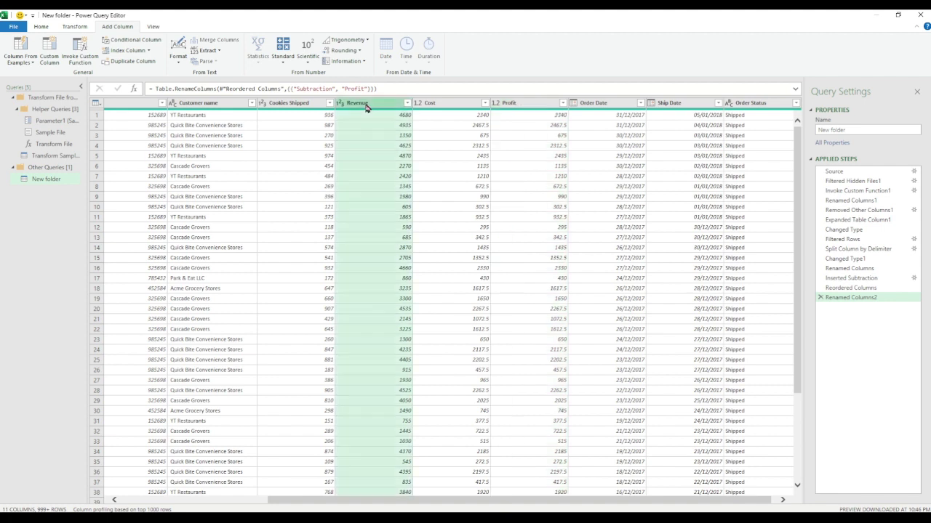
ctrl+click(465, 107)
ctrl+click(509, 102)
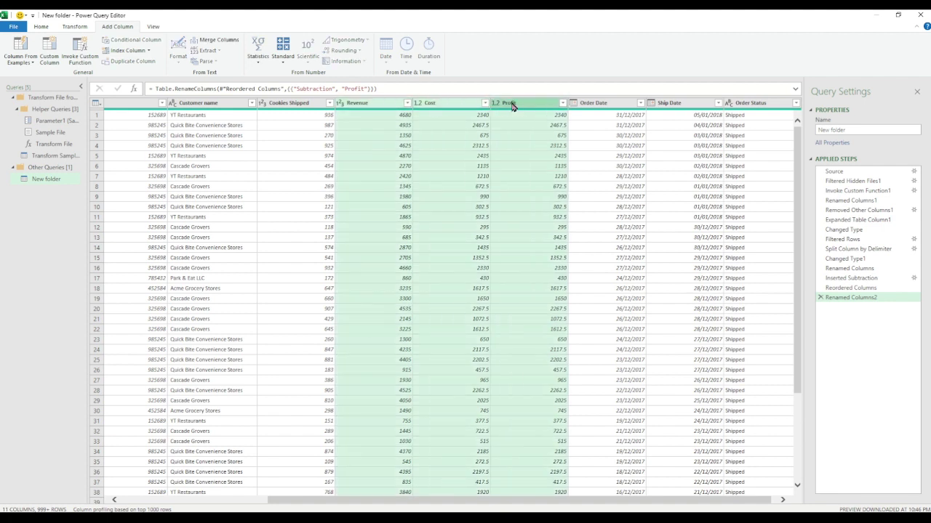
right_click(426, 104)
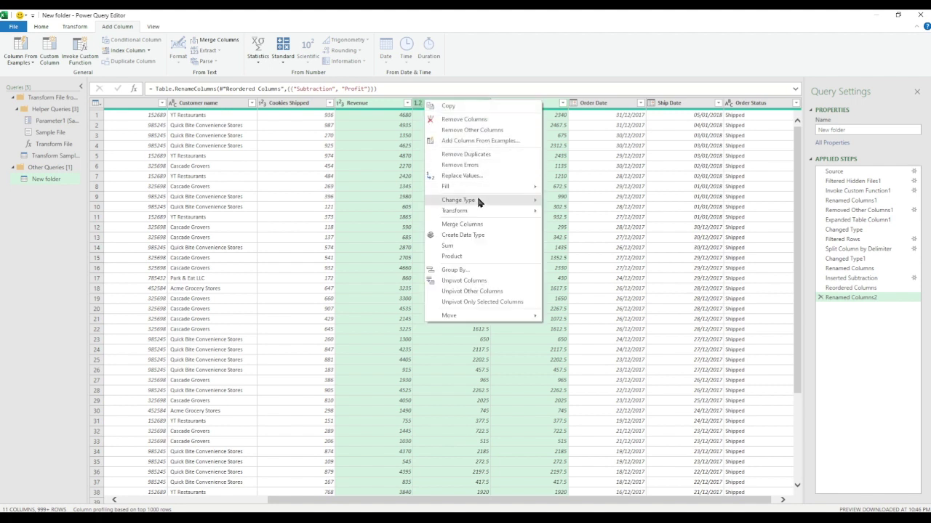
mouse_move(480, 200)
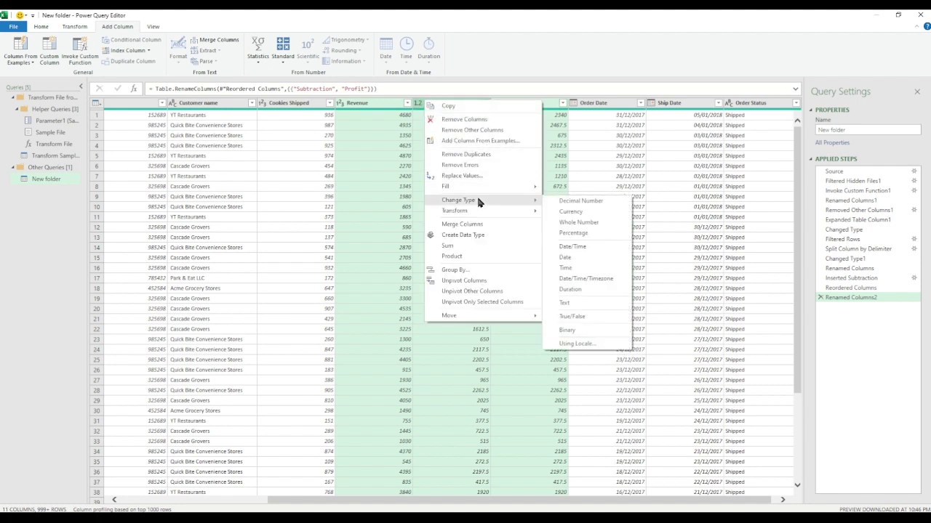
click(581, 212)
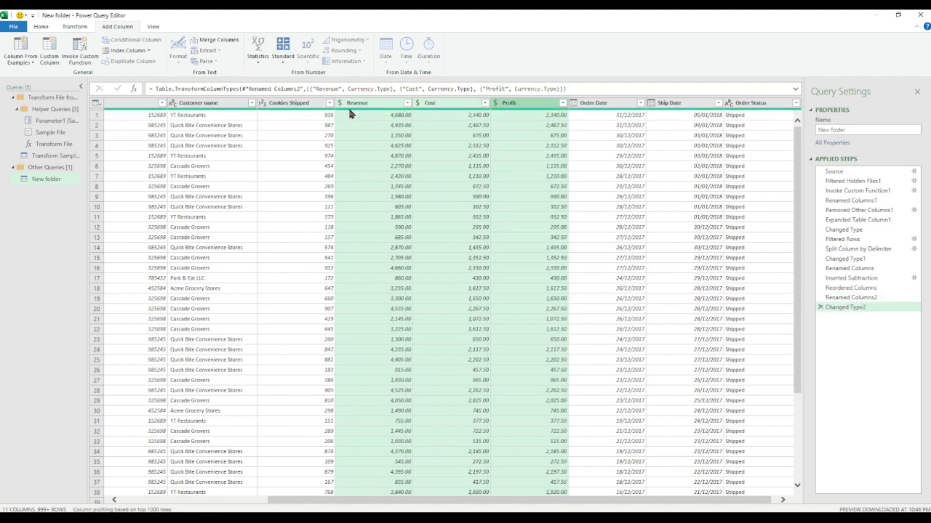
mouse_move(346, 113)
Add a Subtract Days column counting days from Order Date to Ship Date.
click(589, 128)
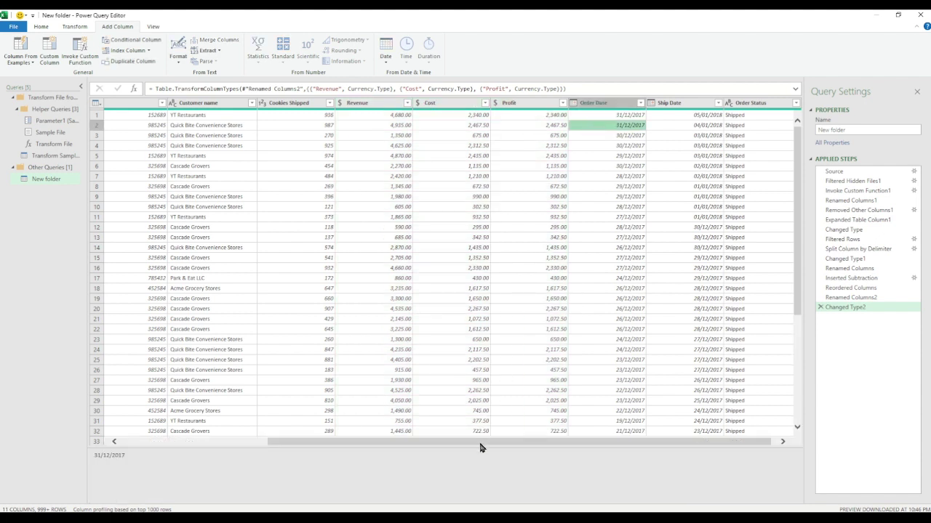
drag(482, 443, 582, 458)
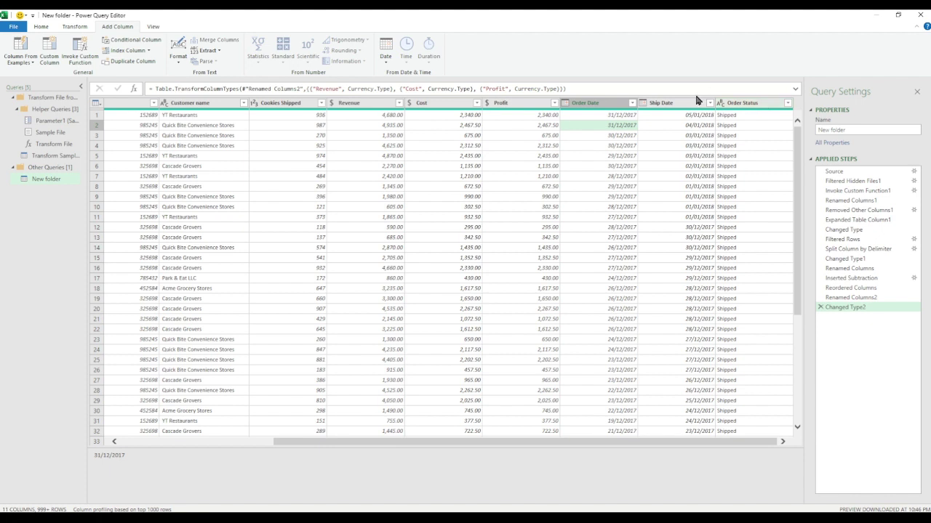
click(670, 105)
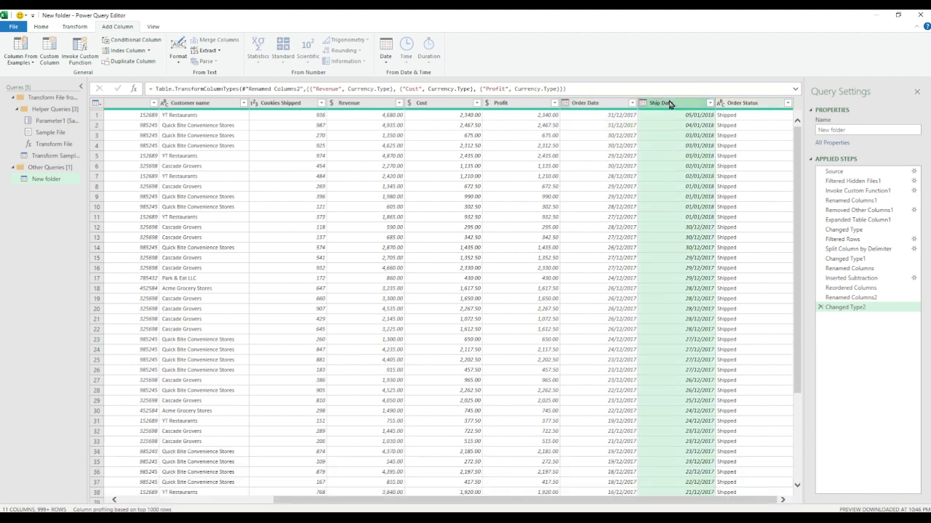
ctrl+click(603, 105)
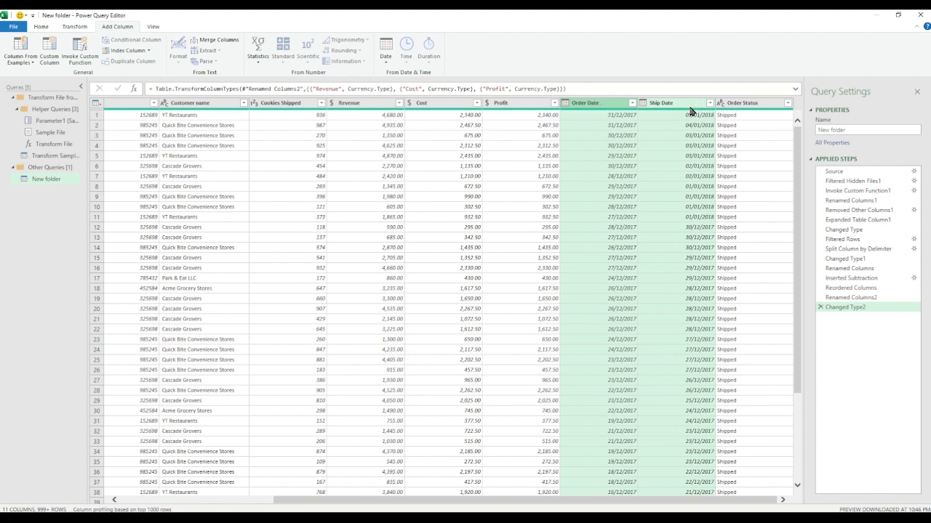
click(384, 56)
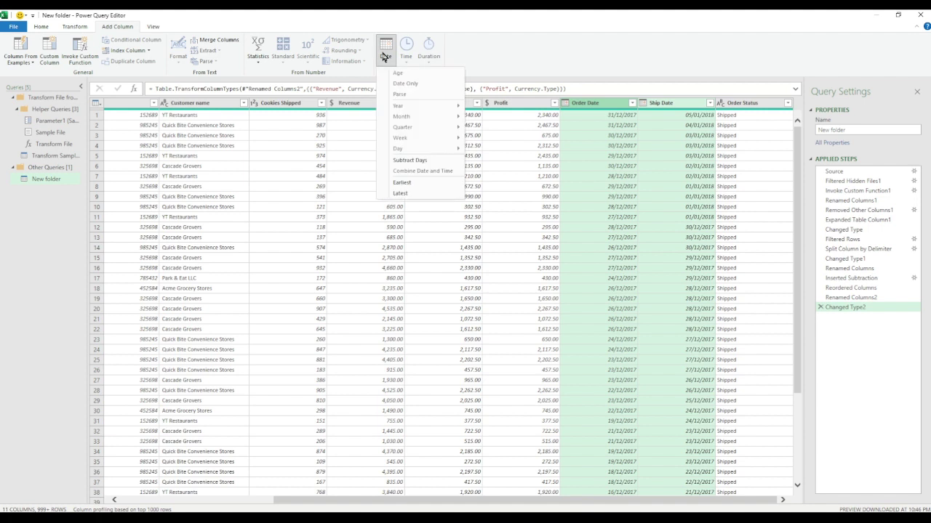
click(429, 161)
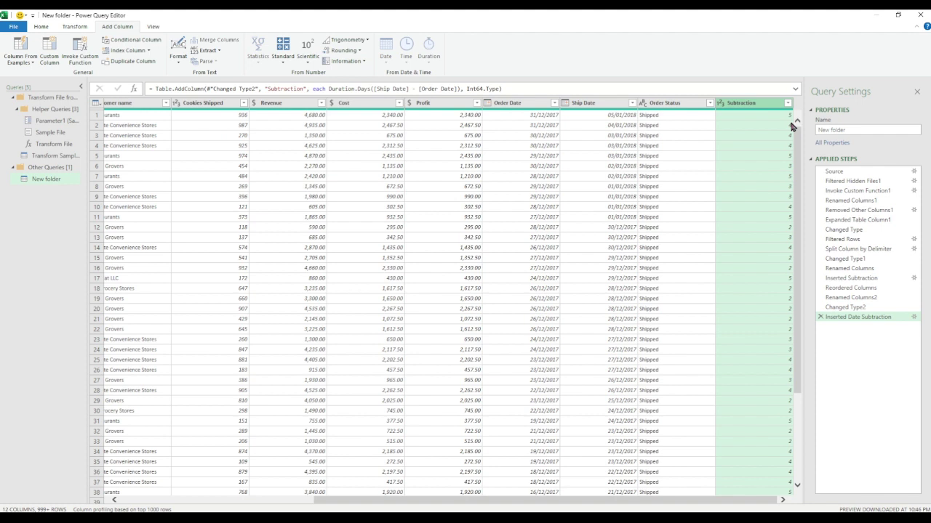
Place the Subtraction column after Ship Date, before Order Status, and change its type to Date.
drag(761, 106, 673, 115)
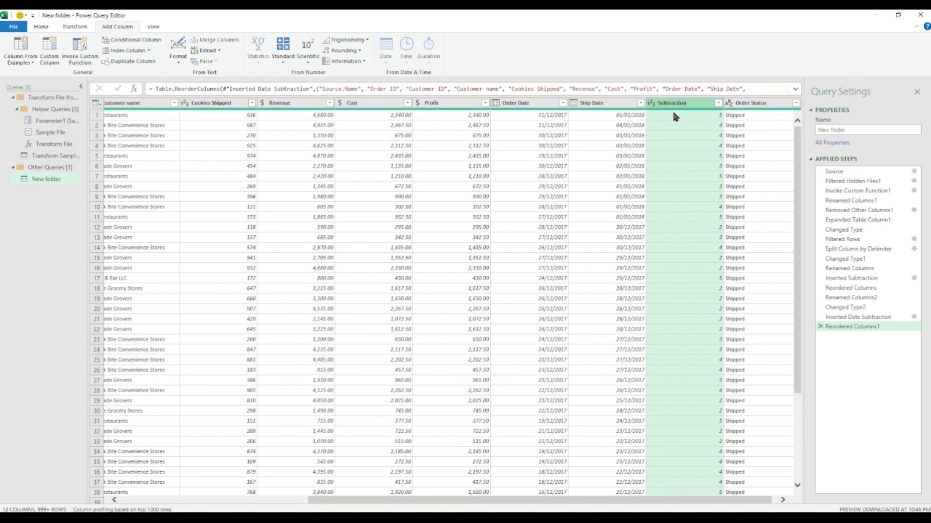
right_click(671, 103)
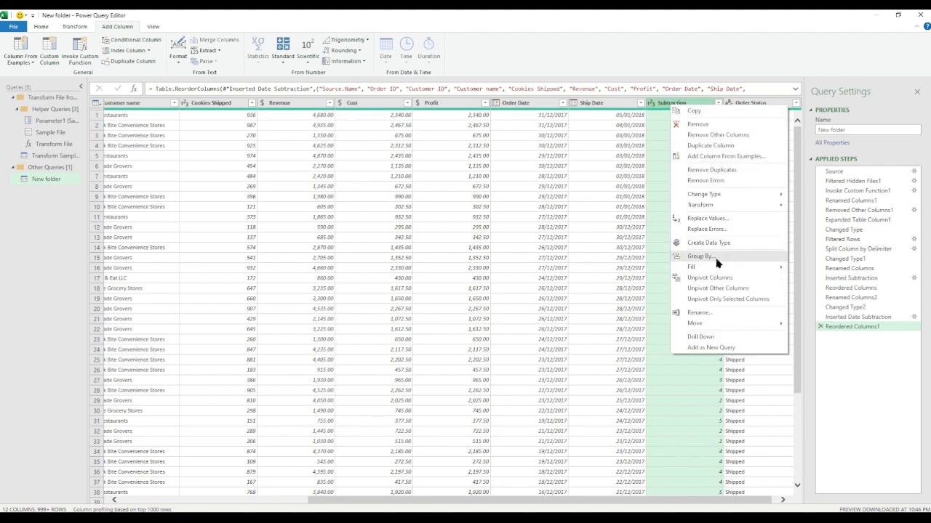
mouse_move(720, 197)
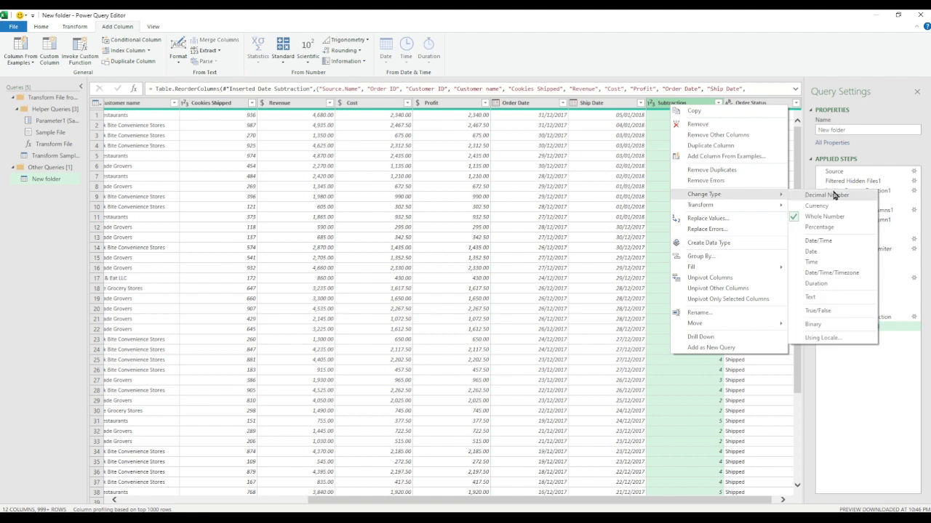
click(849, 252)
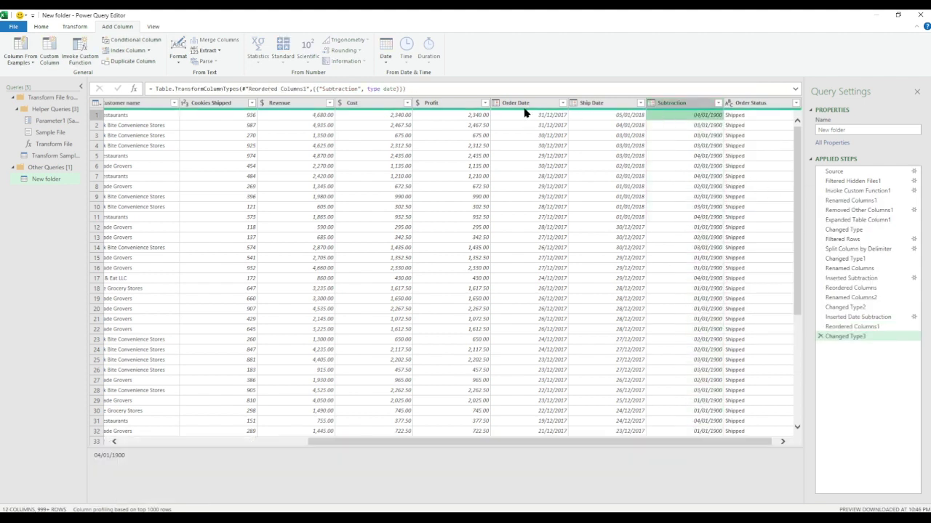
click(525, 109)
click(584, 108)
Rename the Subtraction column to 'ship days' and scroll across the table to review it.
click(667, 108)
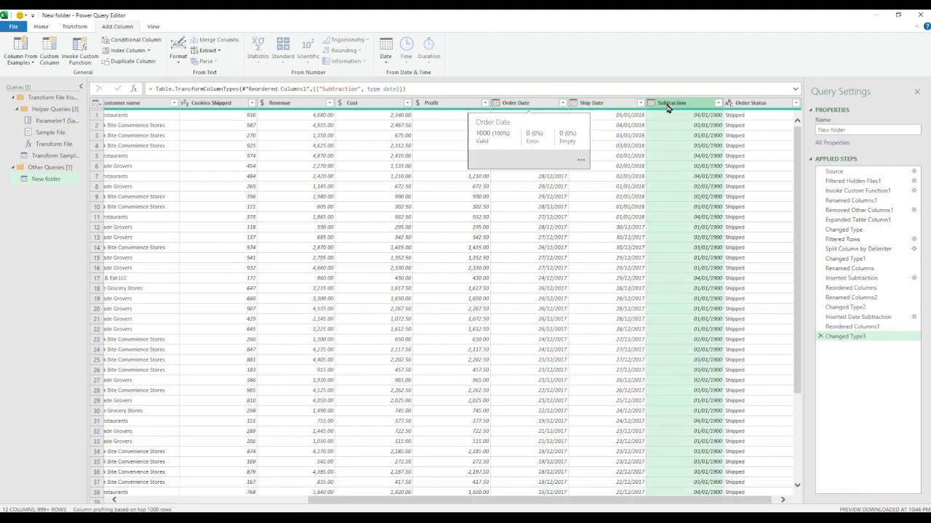
double_click(688, 104)
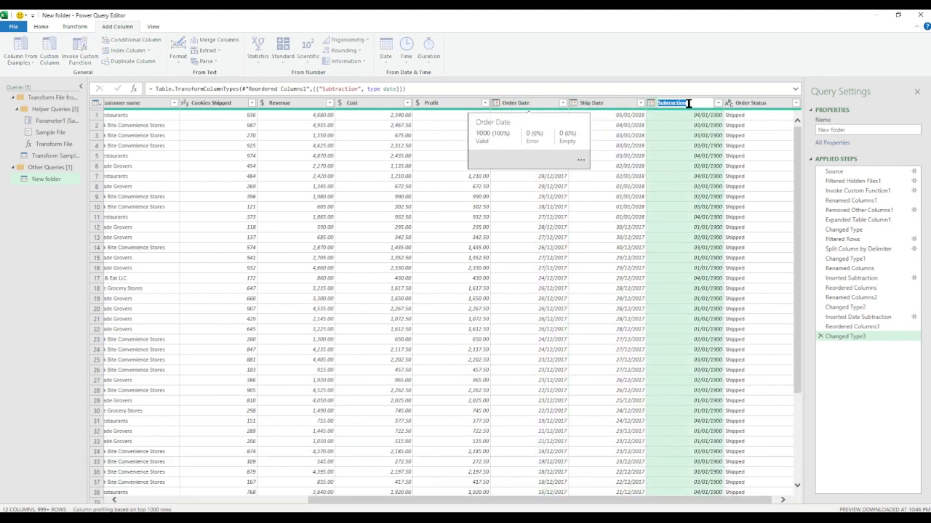
key(BackSpace)
text(shi)
text(p days)
key(Return)
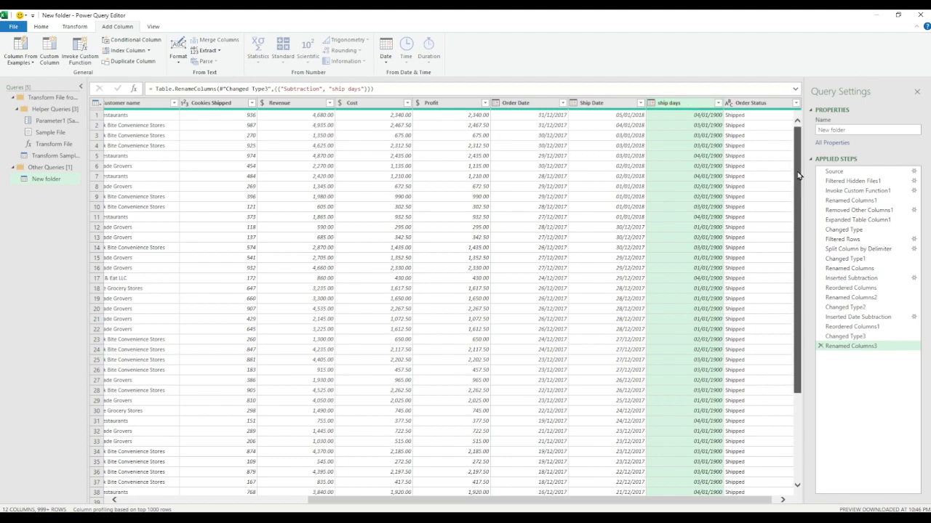
mouse_move(795, 205)
mouse_down()
mouse_move(770, 350)
mouse_move(790, 177)
mouse_up()
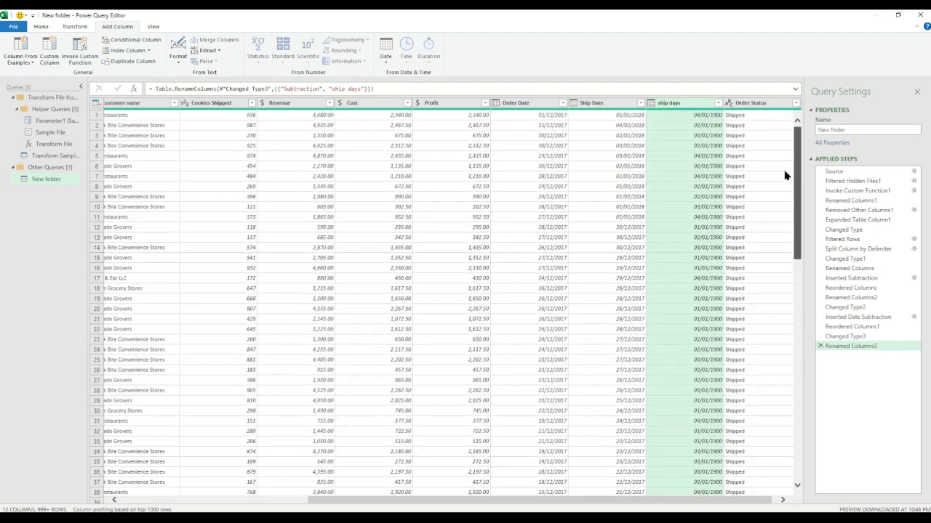
drag(516, 502, 329, 500)
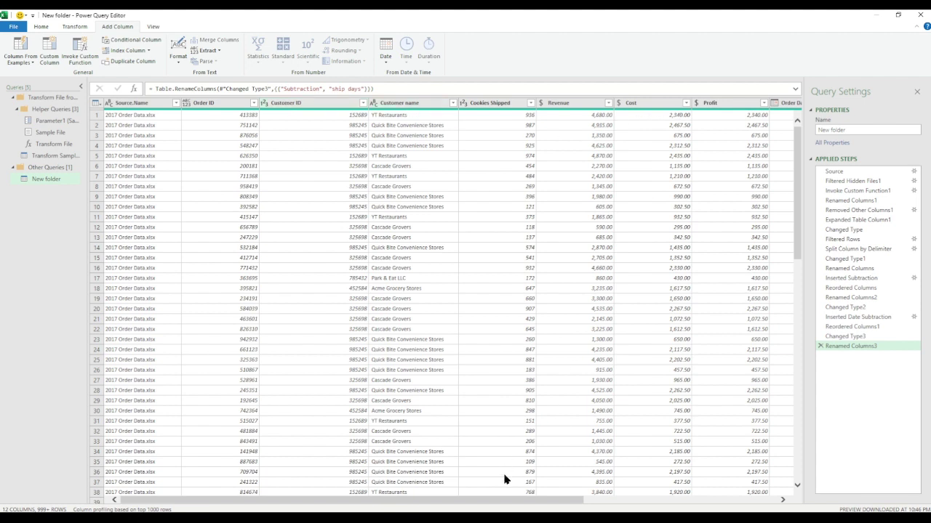
drag(510, 503, 769, 504)
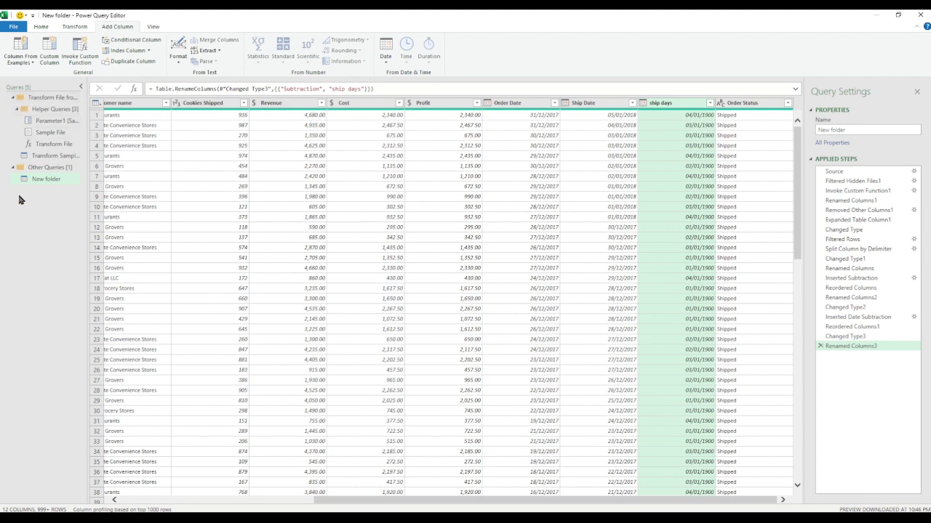
Close & Load the New folder query into an Excel sheet of 2,483 rows.
click(42, 27)
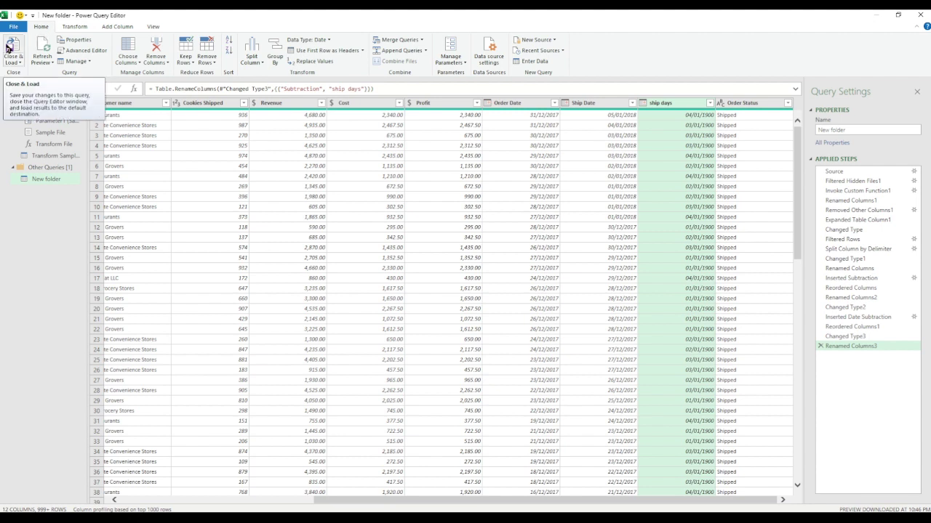
click(13, 52)
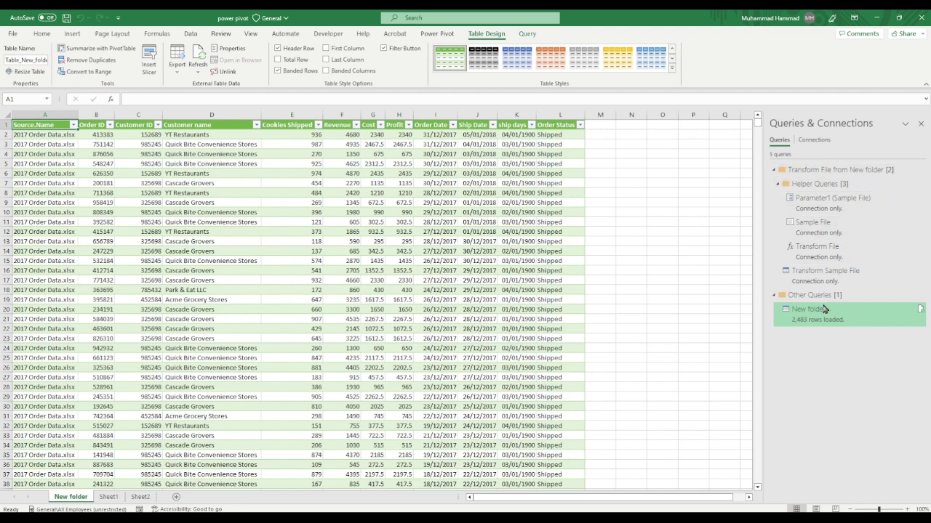
Create a PivotTable on a new sheet summing Profit by Order Date year (2017–2019).
mouse_move(807, 314)
click(73, 35)
click(18, 57)
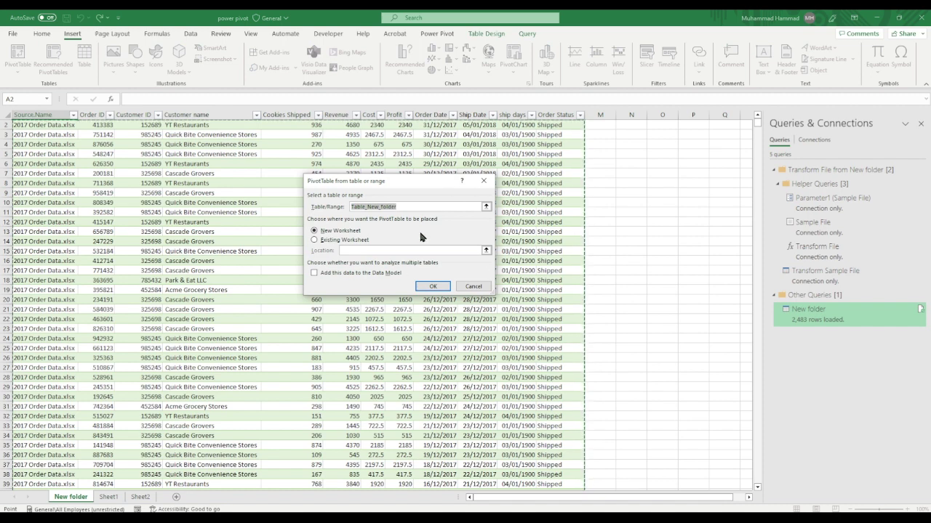
click(431, 286)
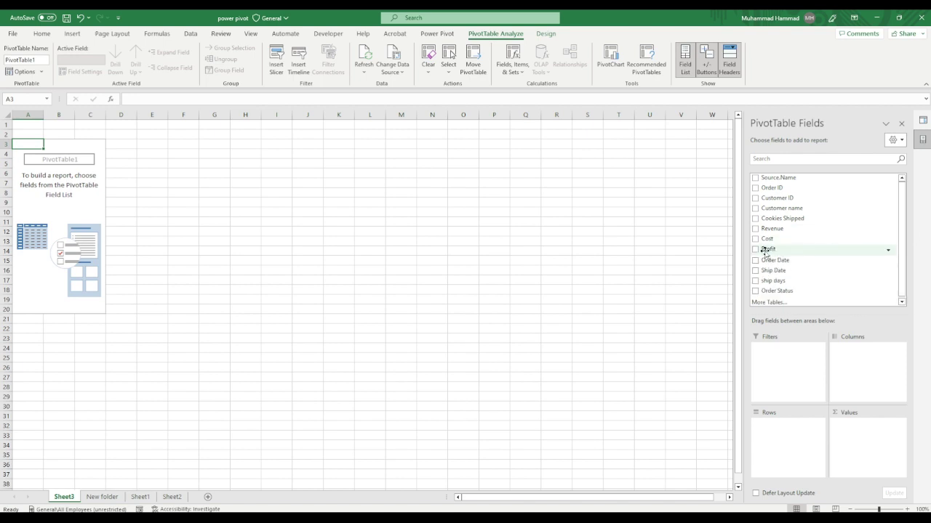
drag(768, 250, 861, 440)
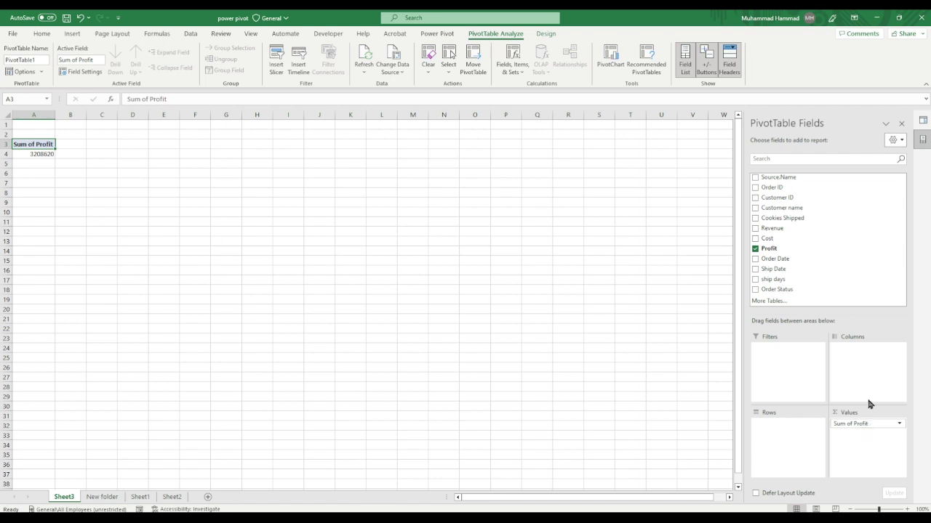
drag(773, 259, 778, 430)
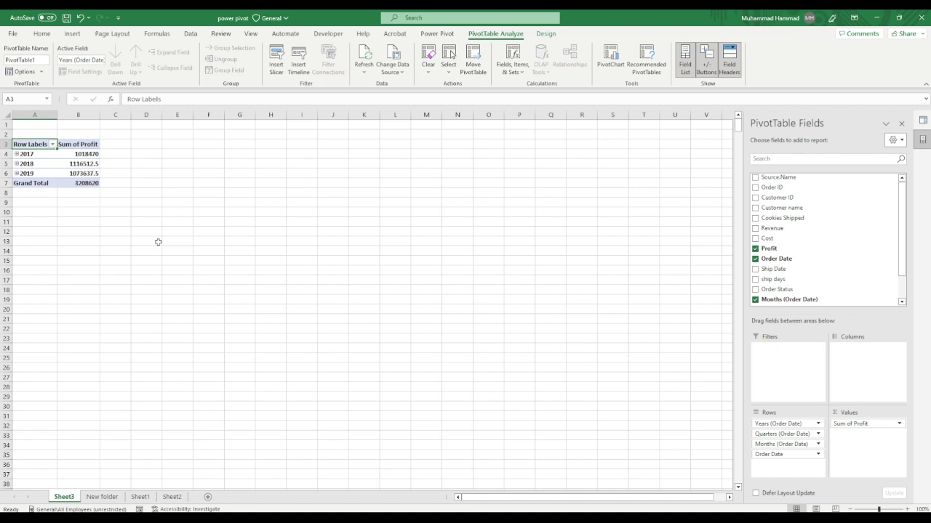
mouse_move(79, 175)
Insert a line PivotChart of the yearly profit.
click(71, 34)
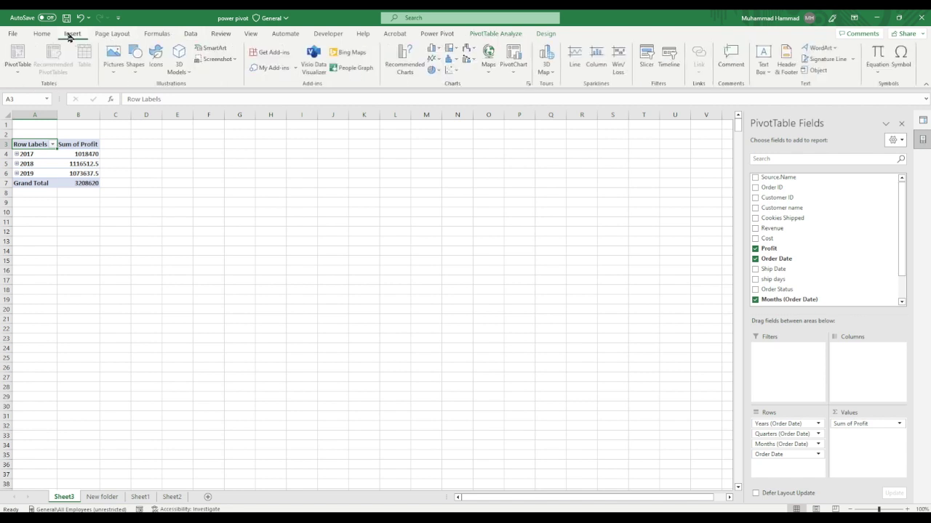
click(407, 66)
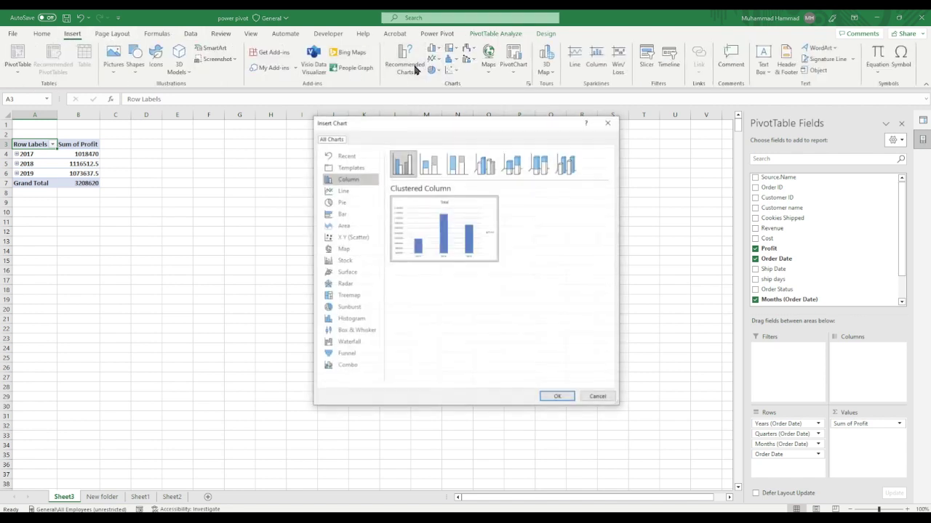
click(354, 194)
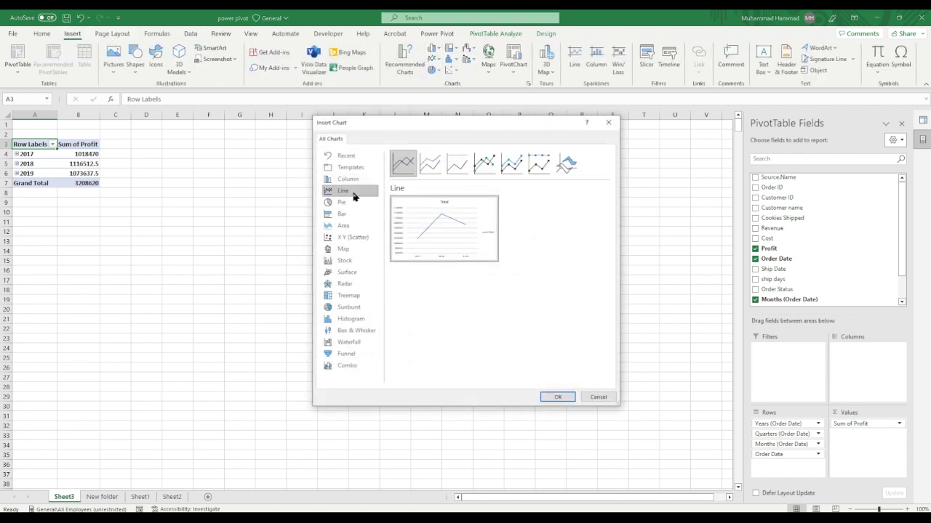
click(556, 398)
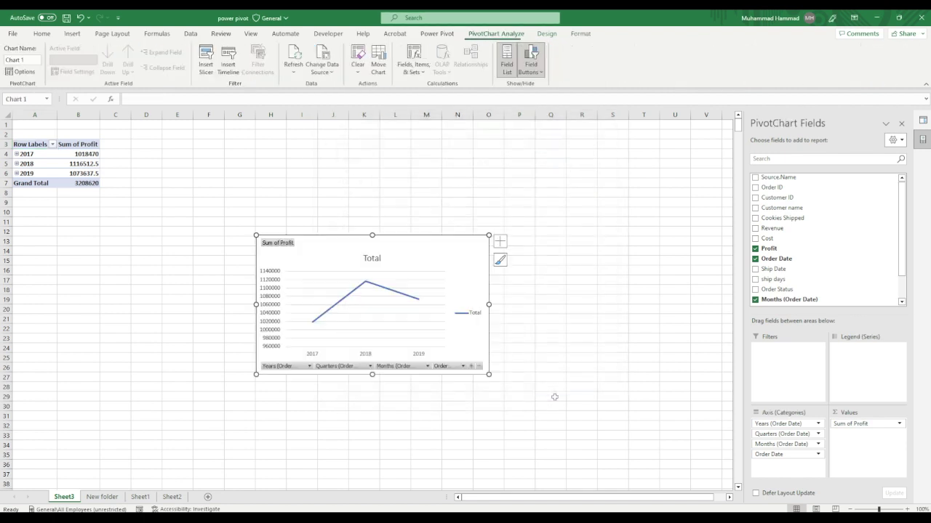
Move the chart up beside the PivotTable, enlarge it, and select the profit line.
drag(492, 269, 507, 202)
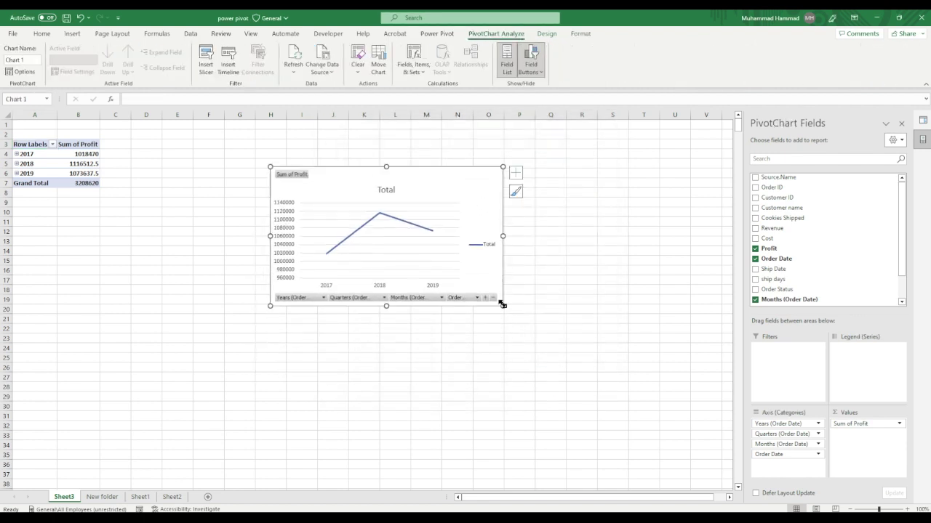
drag(502, 305, 596, 360)
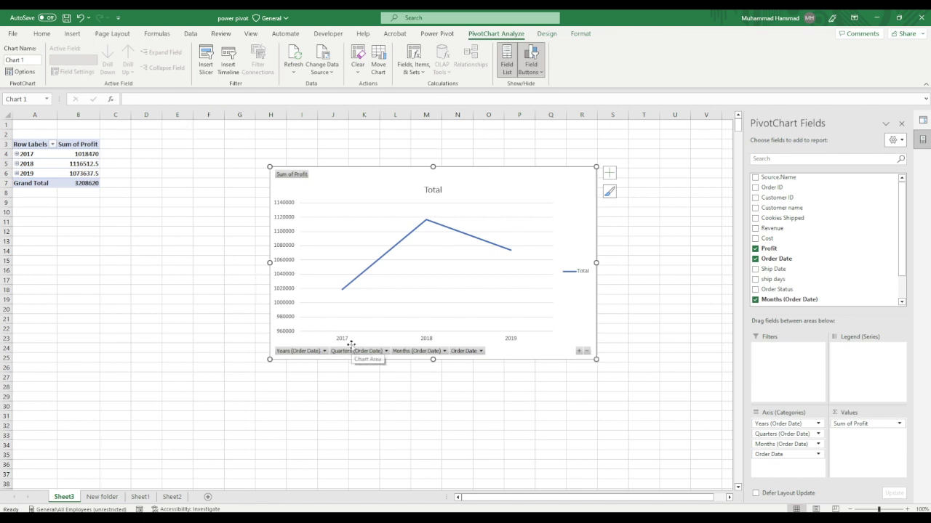
click(344, 292)
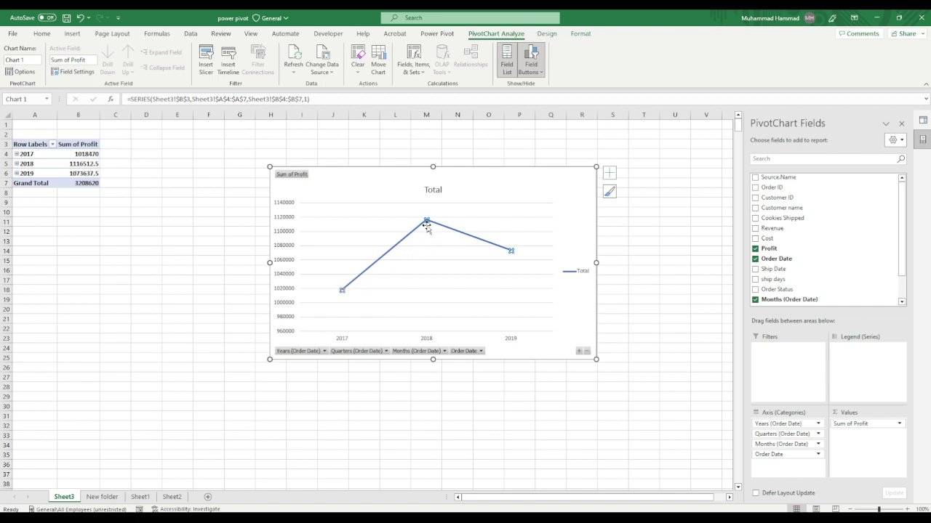
mouse_move(426, 221)
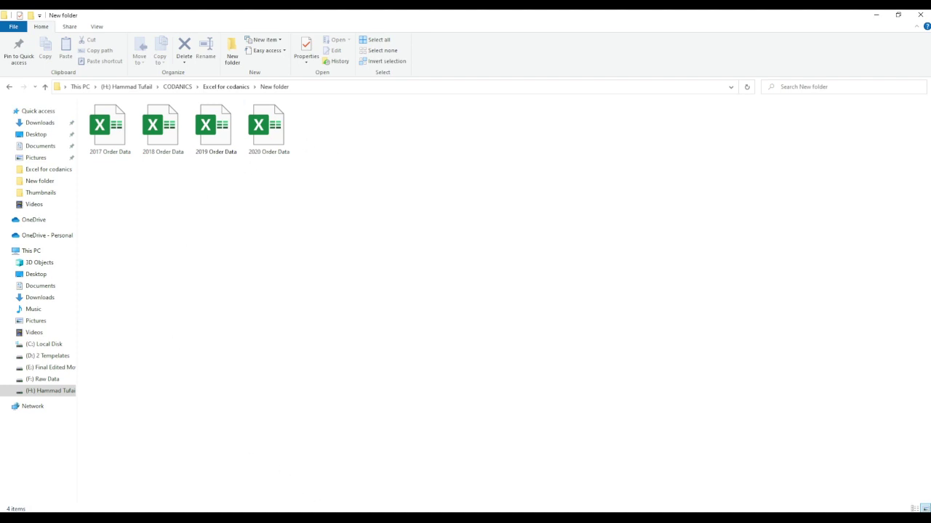
Switch back to the Excel workbook showing the profit PivotTable and line chart.
click(331, 509)
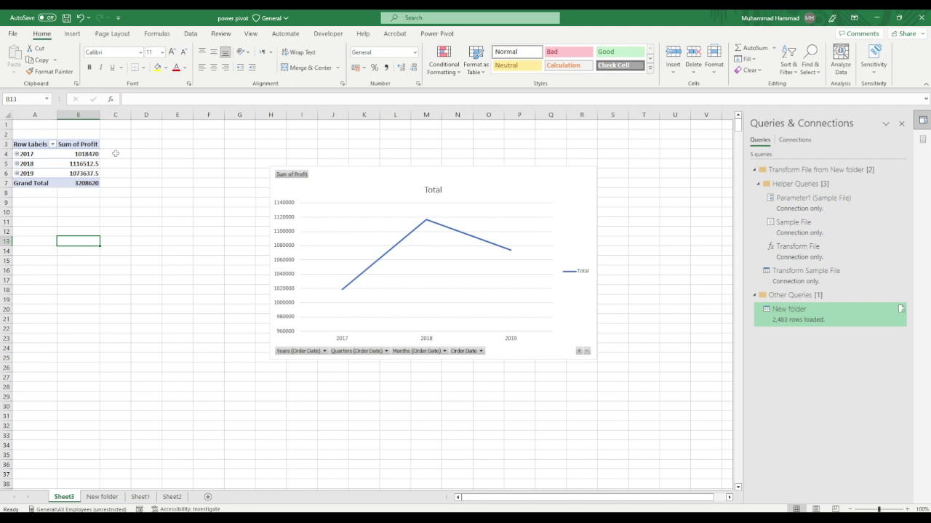
Refresh all data so 2020 orders load into the PivotTable and chart, then collapse the 2020 row.
click(189, 33)
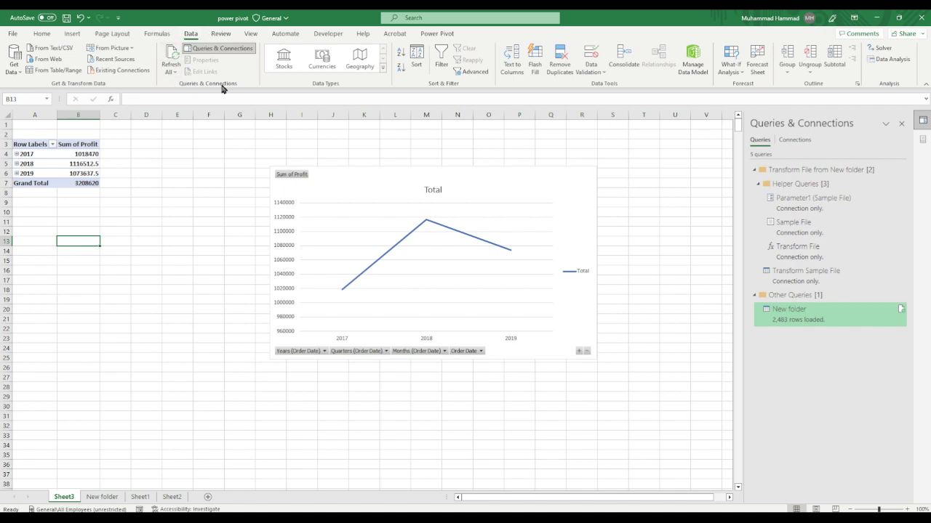
click(176, 56)
click(172, 71)
click(187, 88)
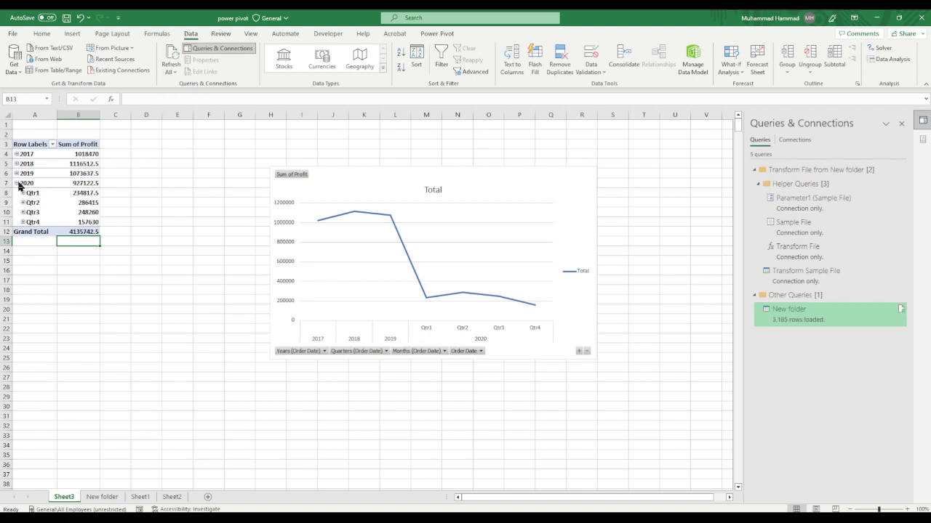
click(16, 184)
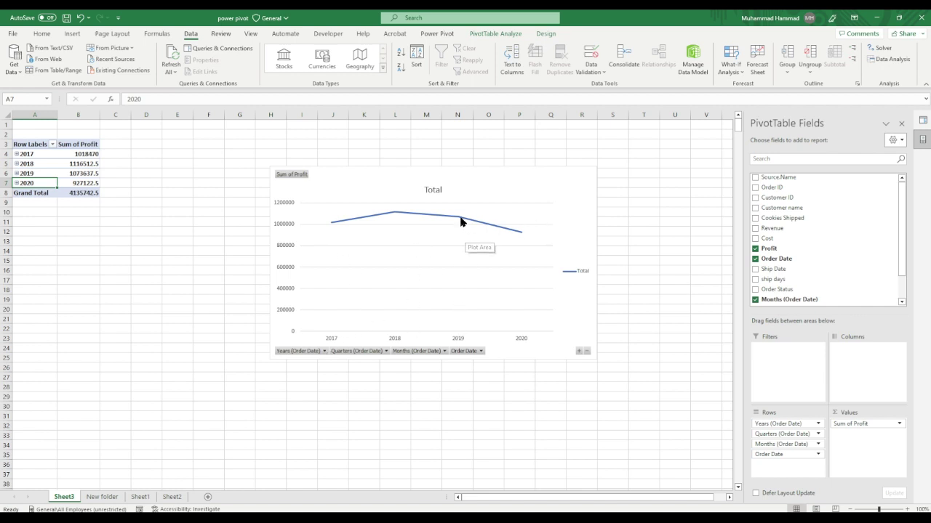
mouse_move(523, 235)
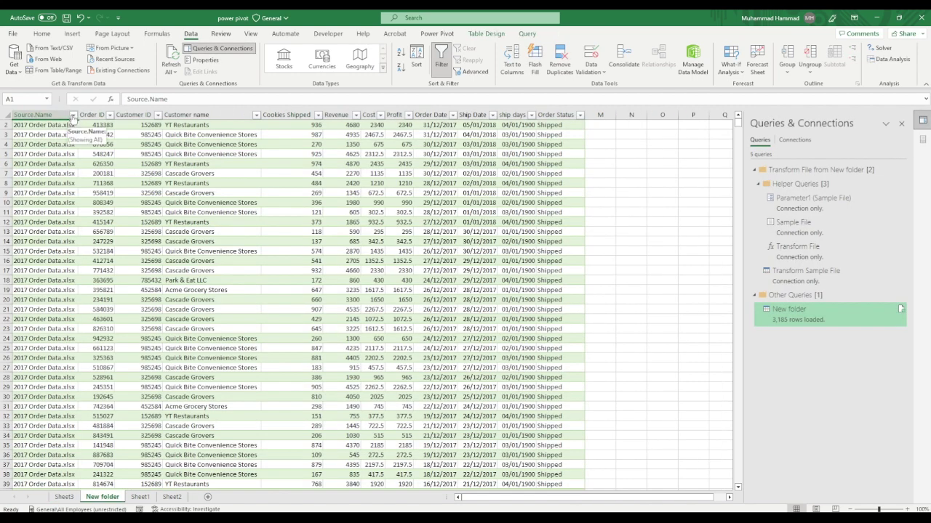
Check that the Source.Name filter lists the 2020 Order Data file, then return to Sheet3.
click(73, 117)
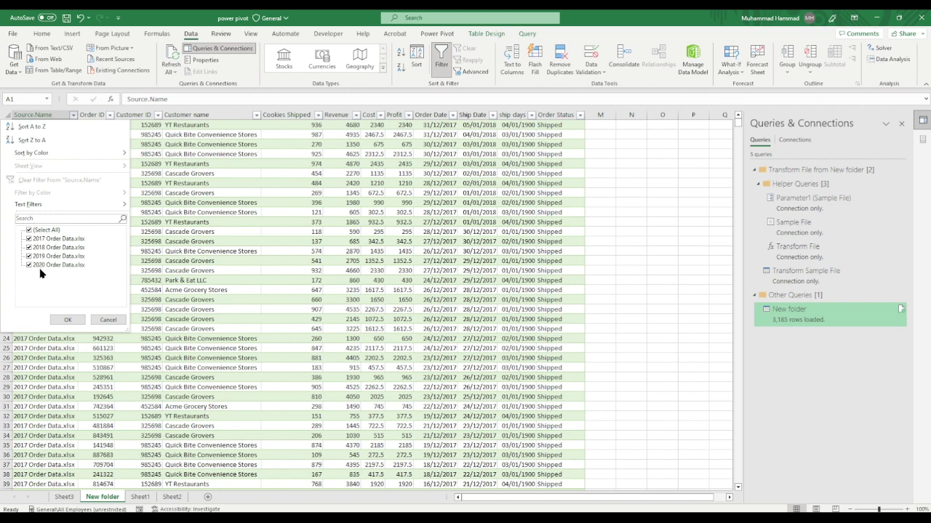
click(68, 320)
click(64, 497)
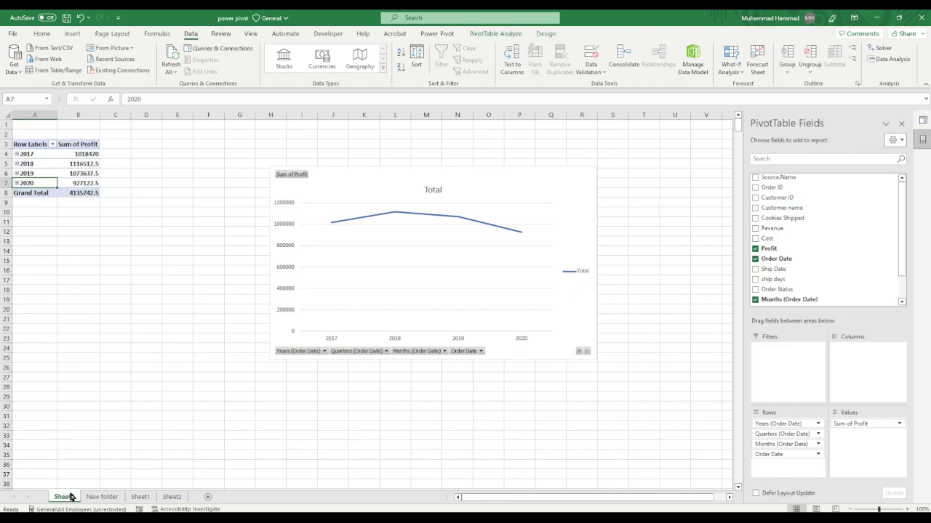